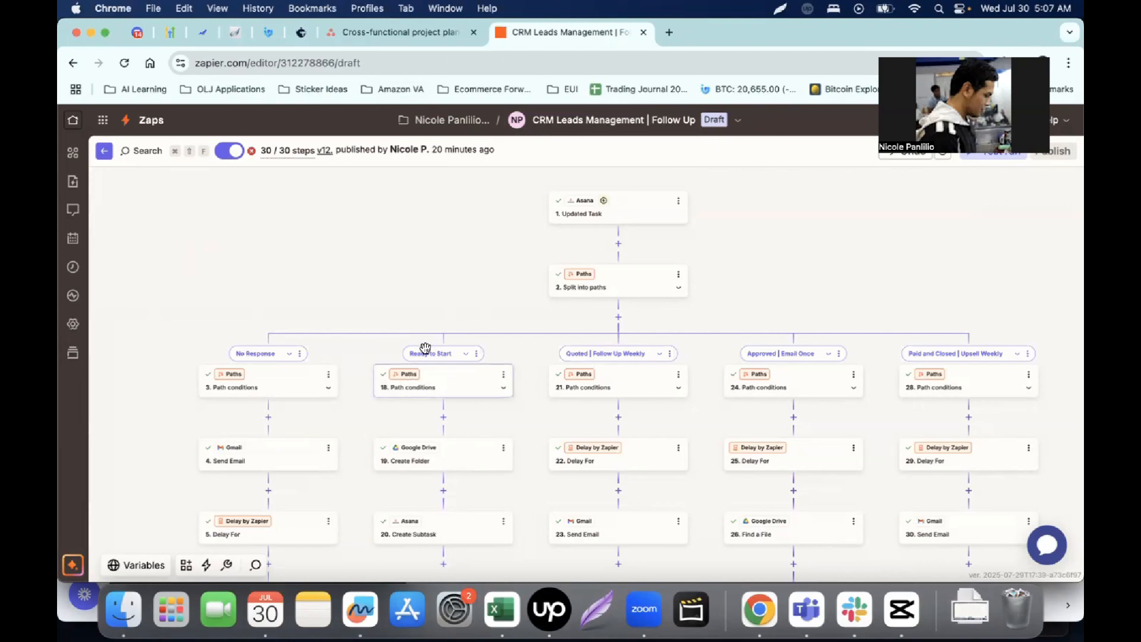
- Examine the No Response path of the CRM Leads Management Zap down through its nested Not Responded and Client Responded branches
drag(446, 330, 456, 301)
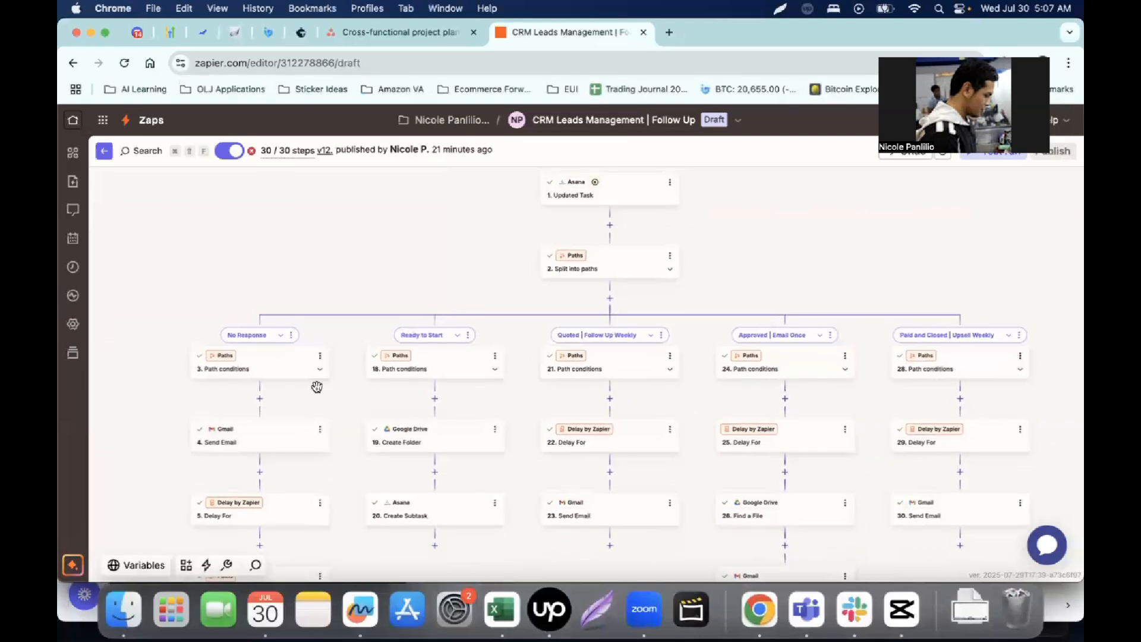
scroll(512, 479, down, 2)
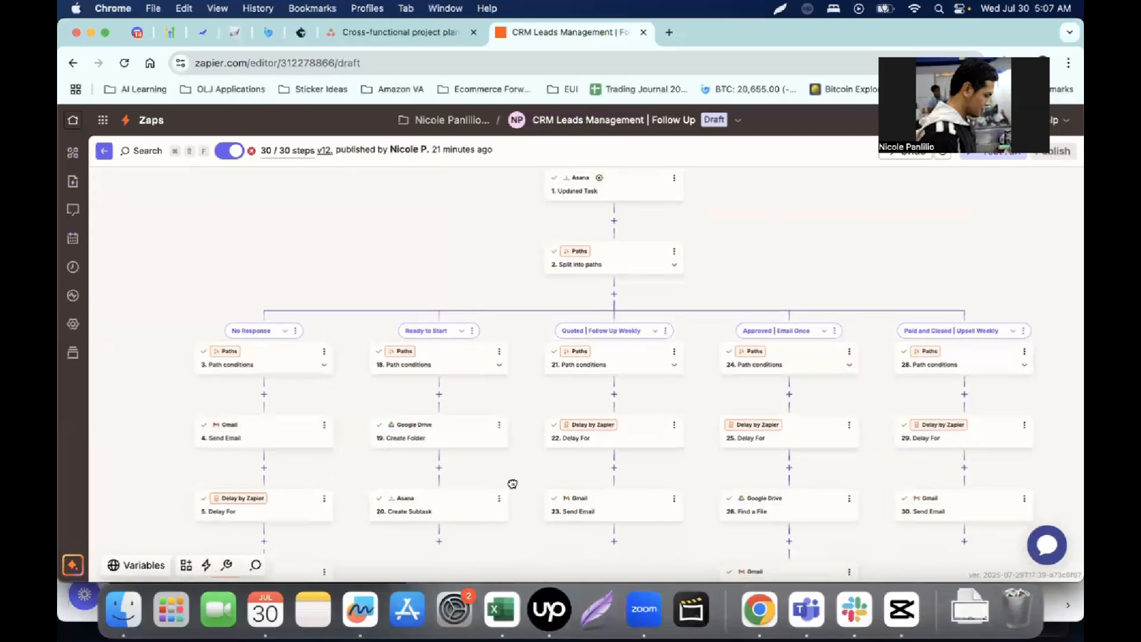
scroll(513, 469, down, 5)
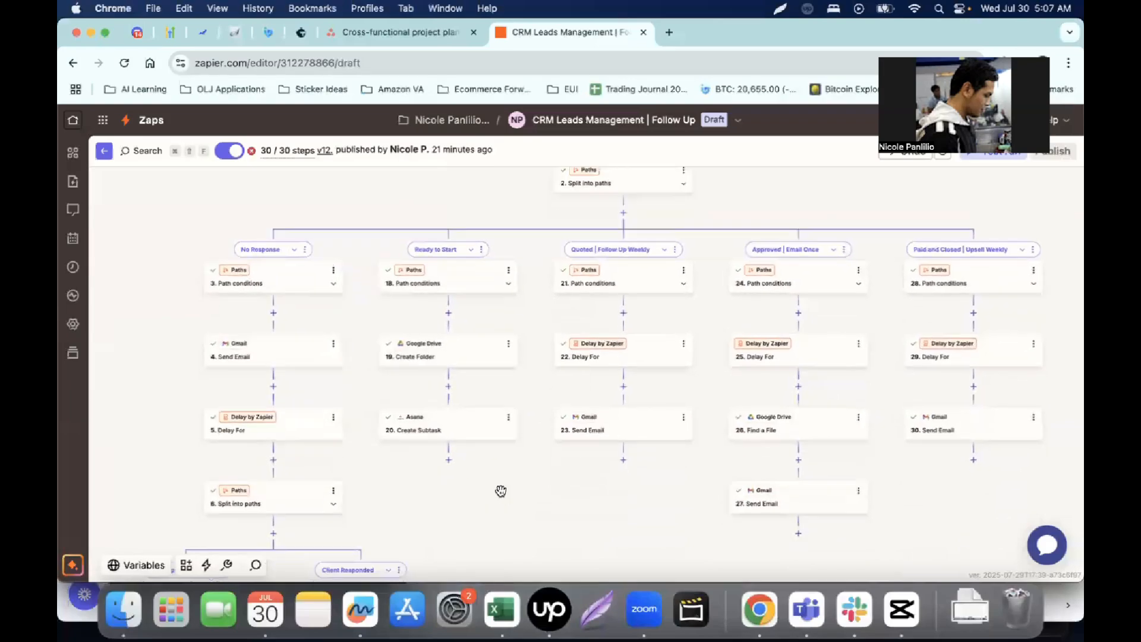
scroll(535, 474, down, 3)
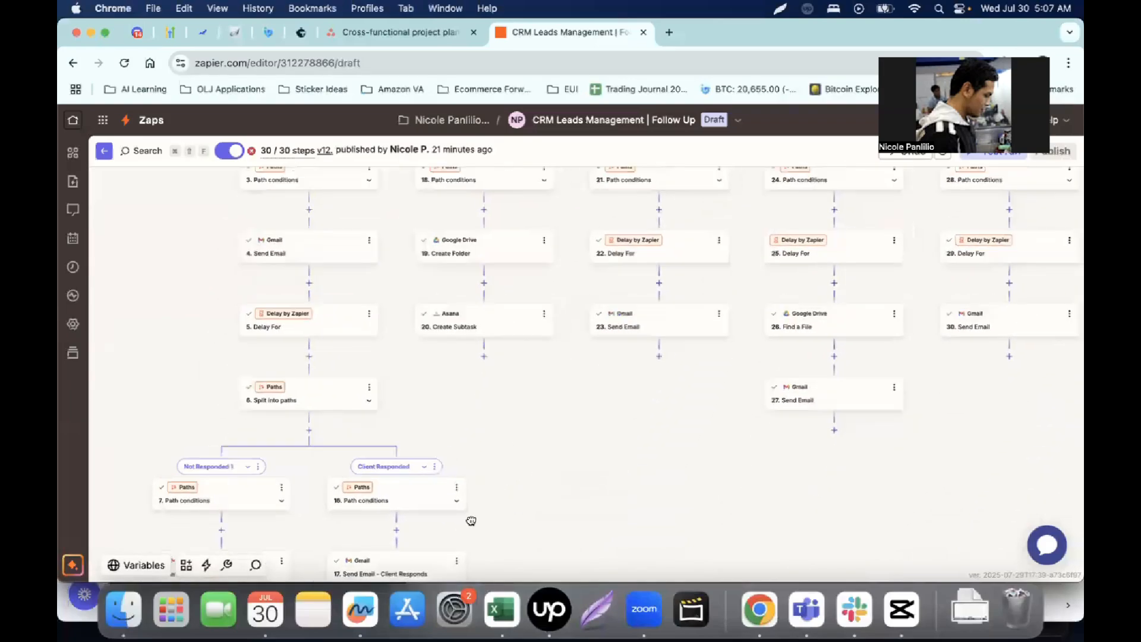
scroll(480, 520, down, 10)
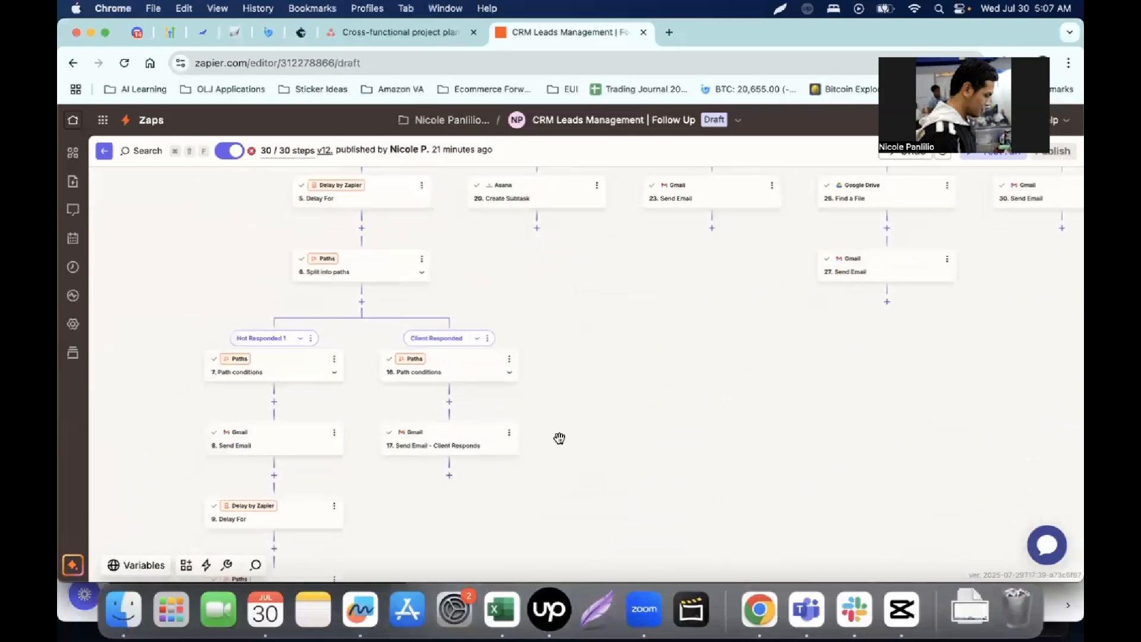
scroll(565, 388, down, 5)
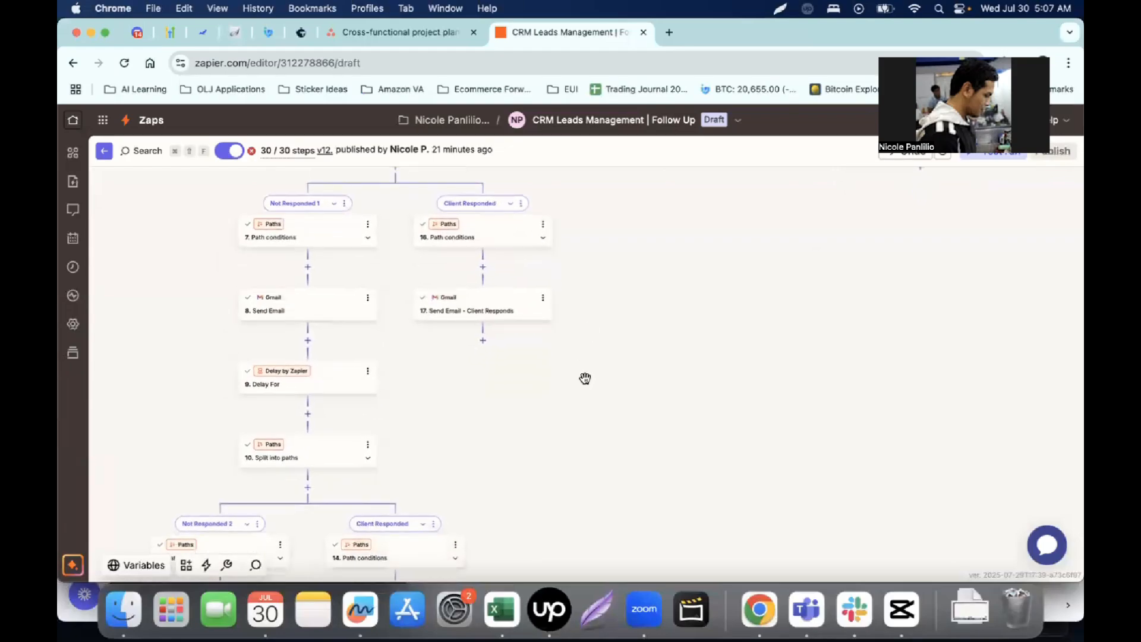
scroll(580, 377, down, 2)
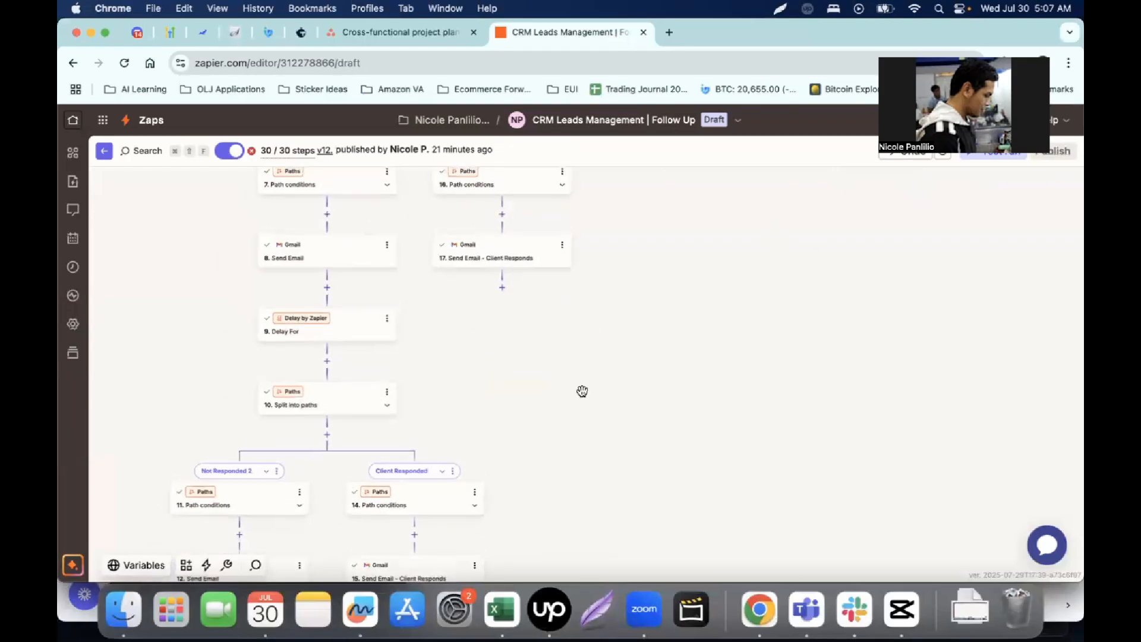
scroll(595, 389, down, 2)
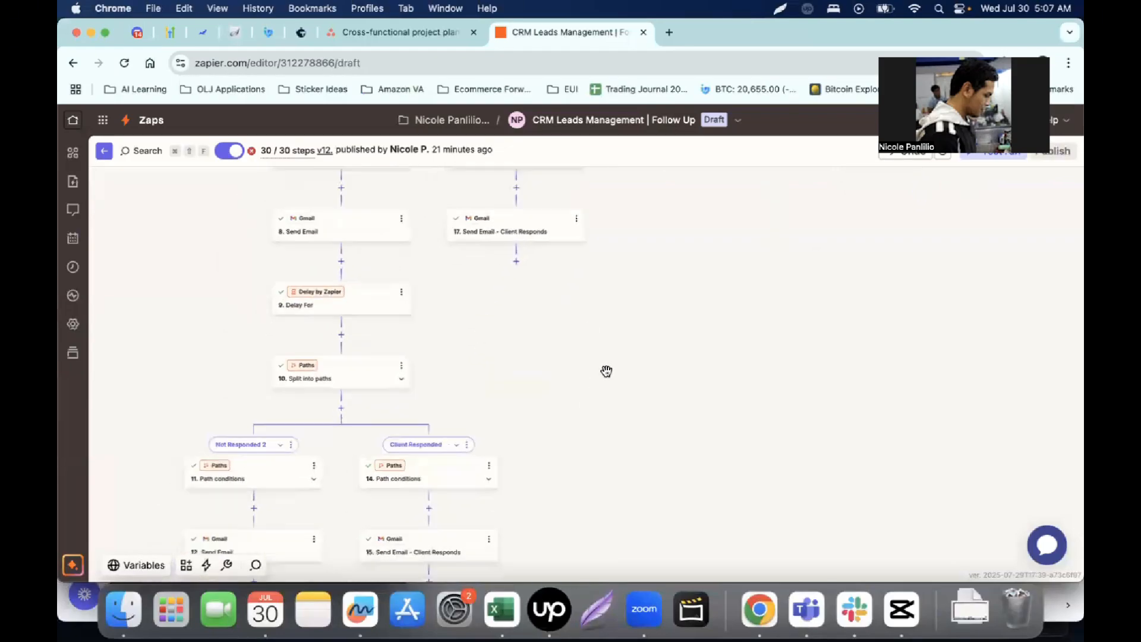
scroll(606, 369, down, 5)
scroll(655, 362, up, 8)
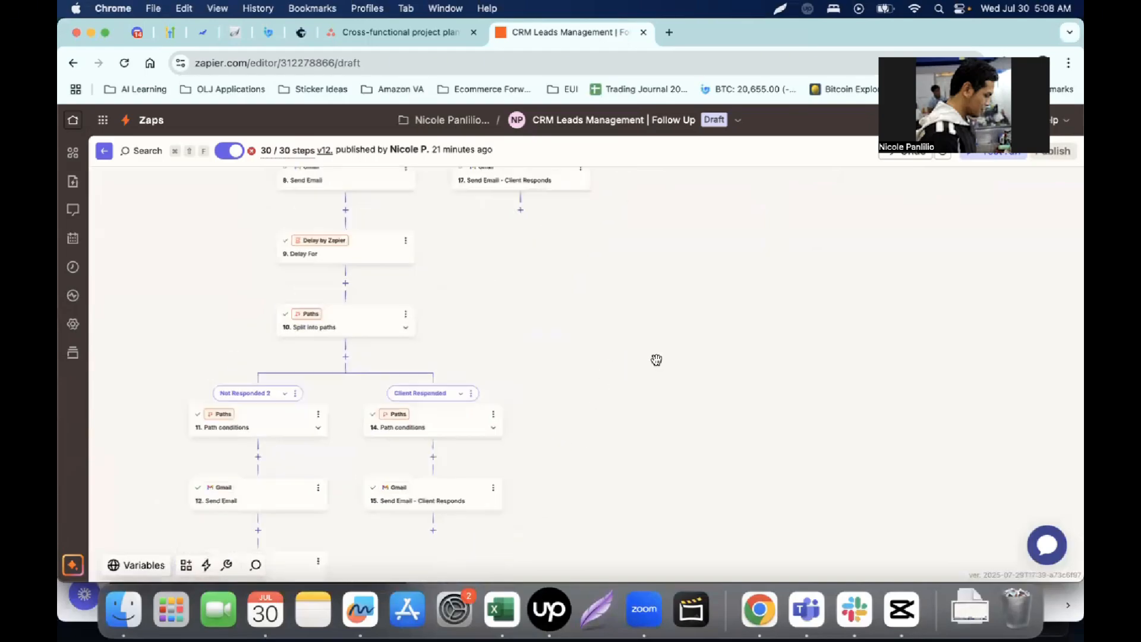
- Review the Asana trigger and compare the actions under the five lead-status paths, from No Response to Paid and Closed
scroll(618, 428, up, 10)
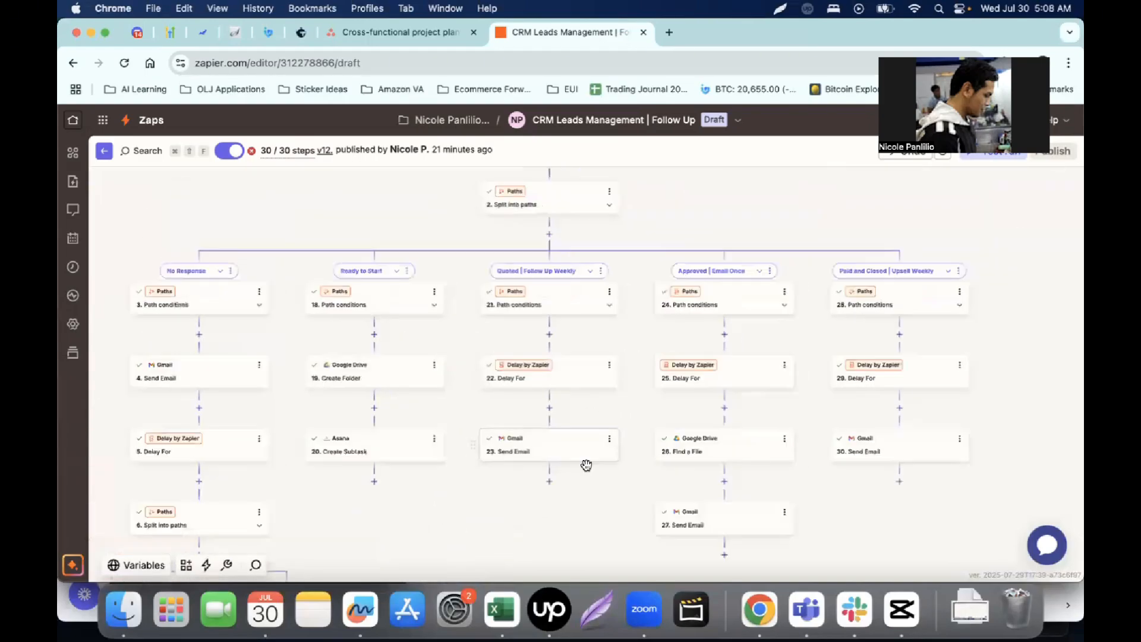
scroll(565, 497, up, 5)
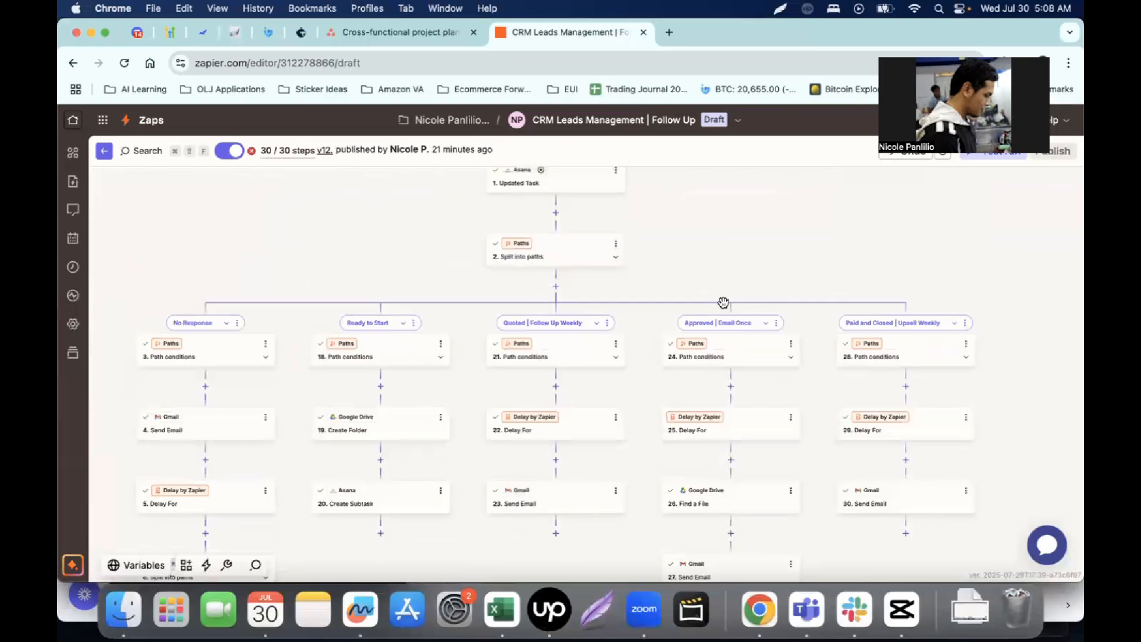
drag(751, 313, 800, 260)
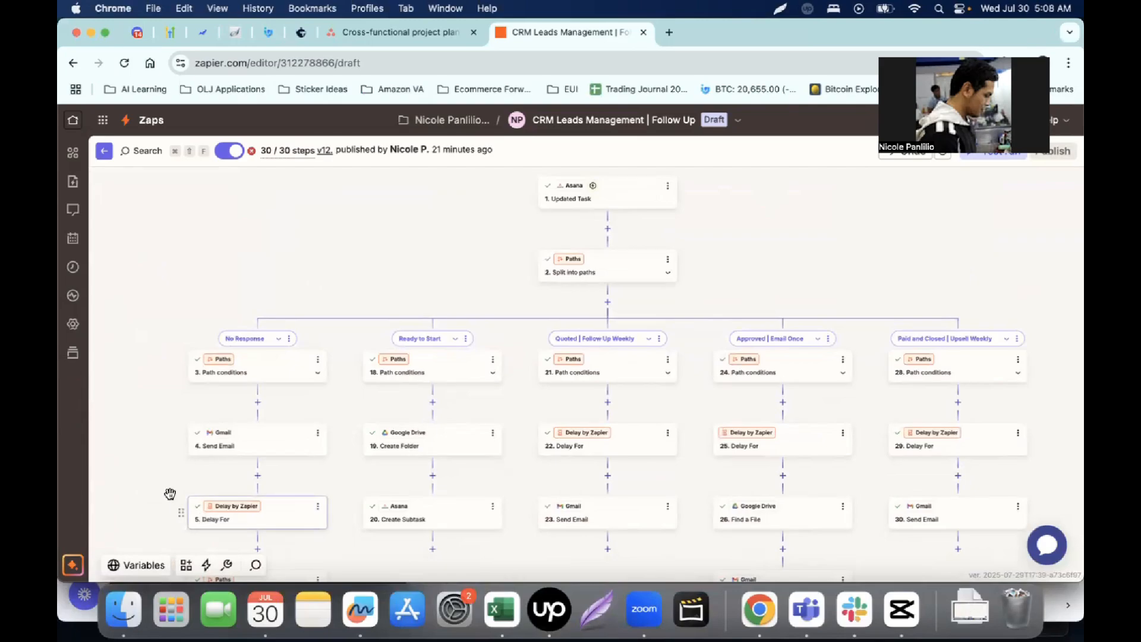
drag(169, 494, 167, 438)
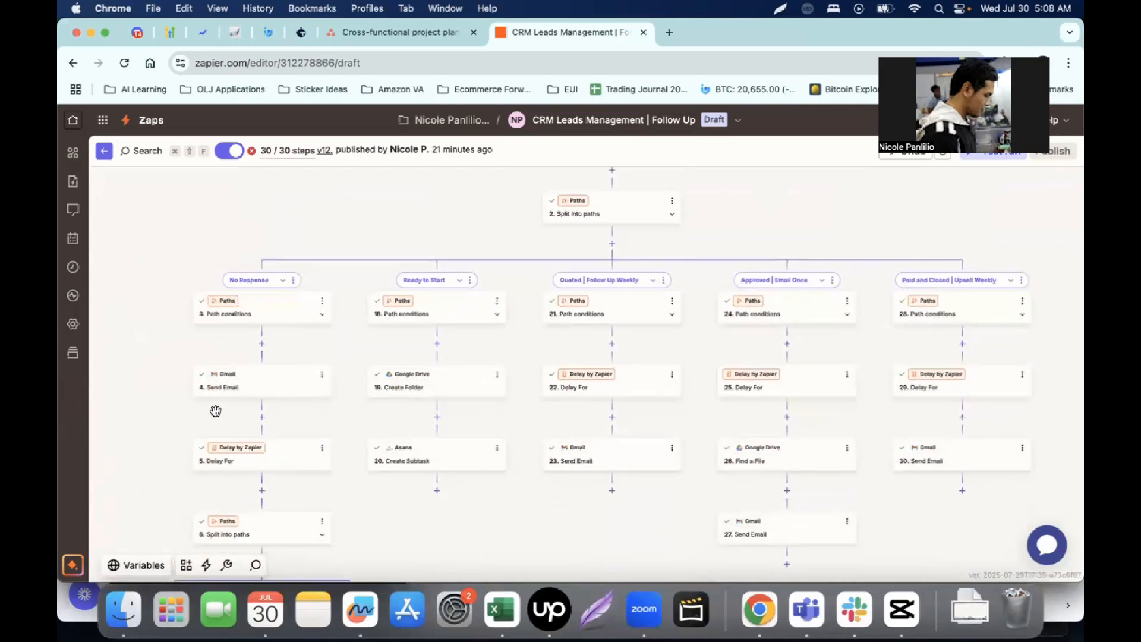
drag(423, 543, 400, 521)
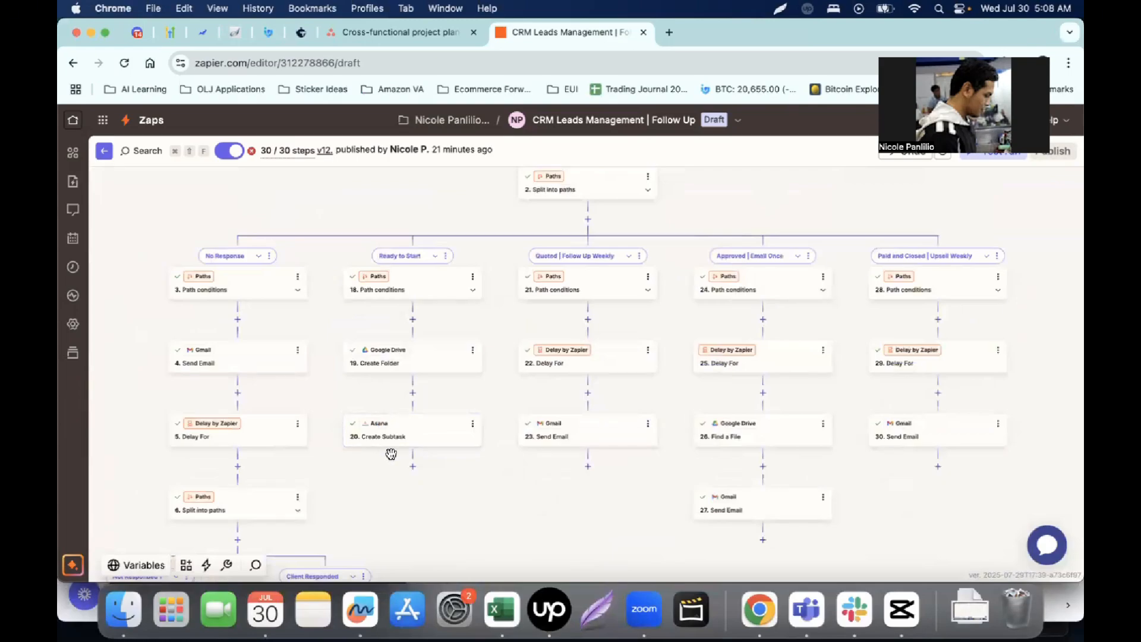
scroll(455, 487, right, 1)
scroll(454, 491, up, 1)
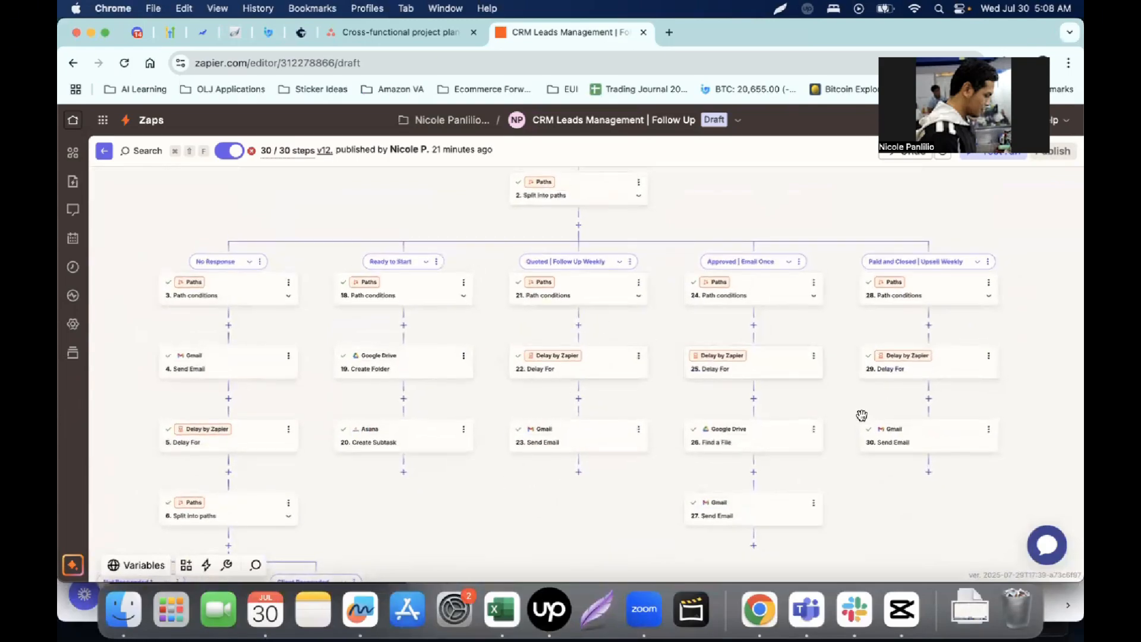
drag(861, 413, 822, 411)
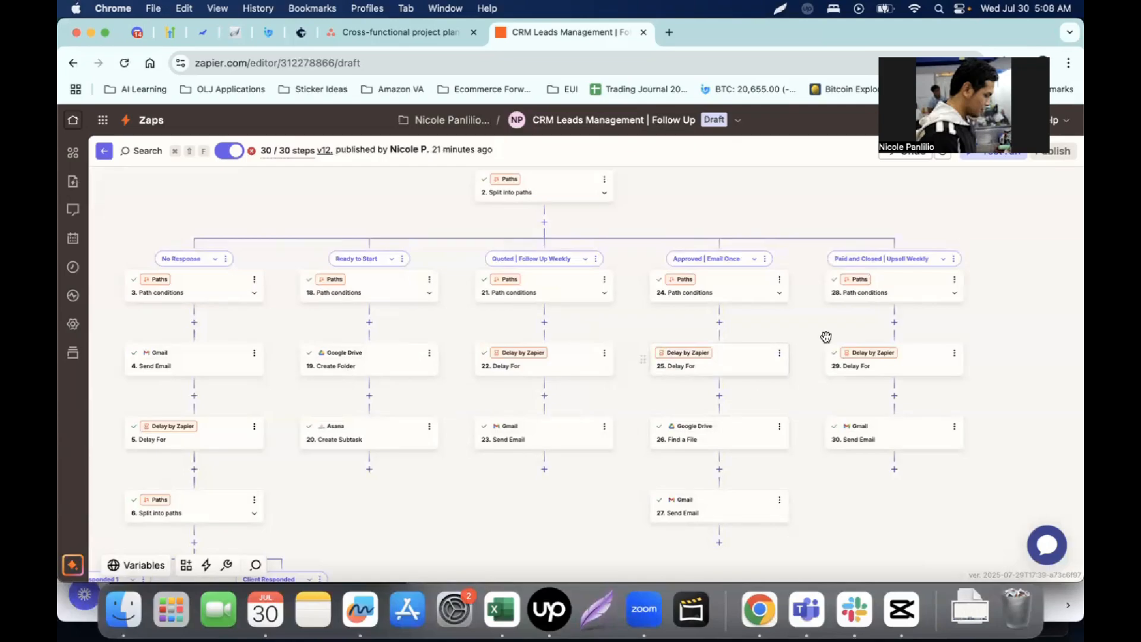
scroll(403, 415, down, 5)
scroll(402, 416, left, 2)
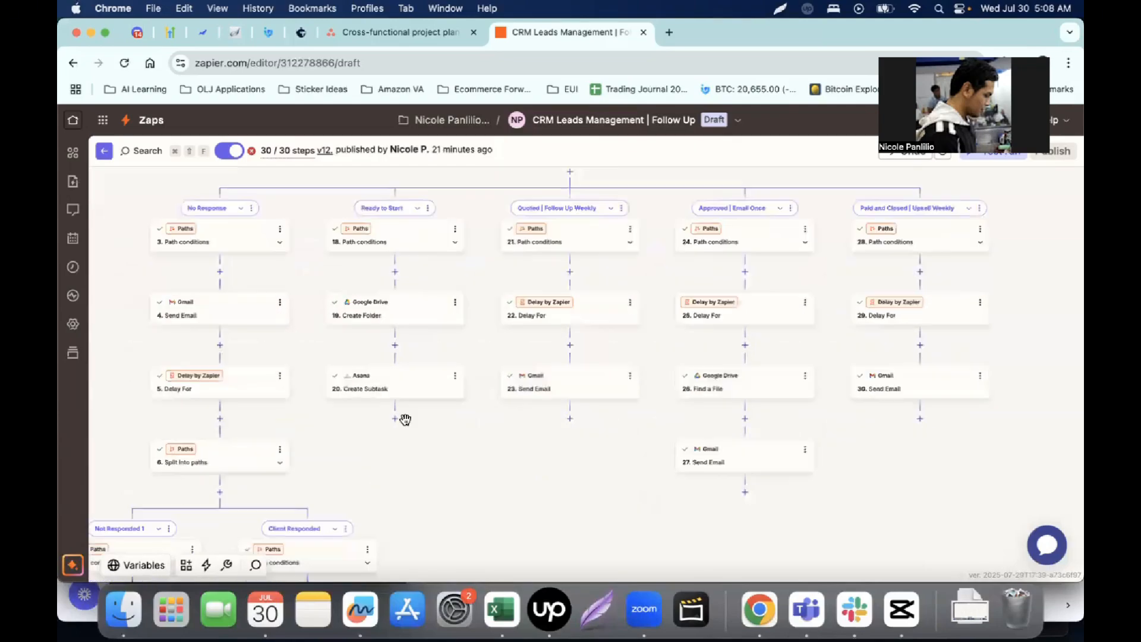
scroll(458, 446, down, 7)
scroll(458, 446, left, 4)
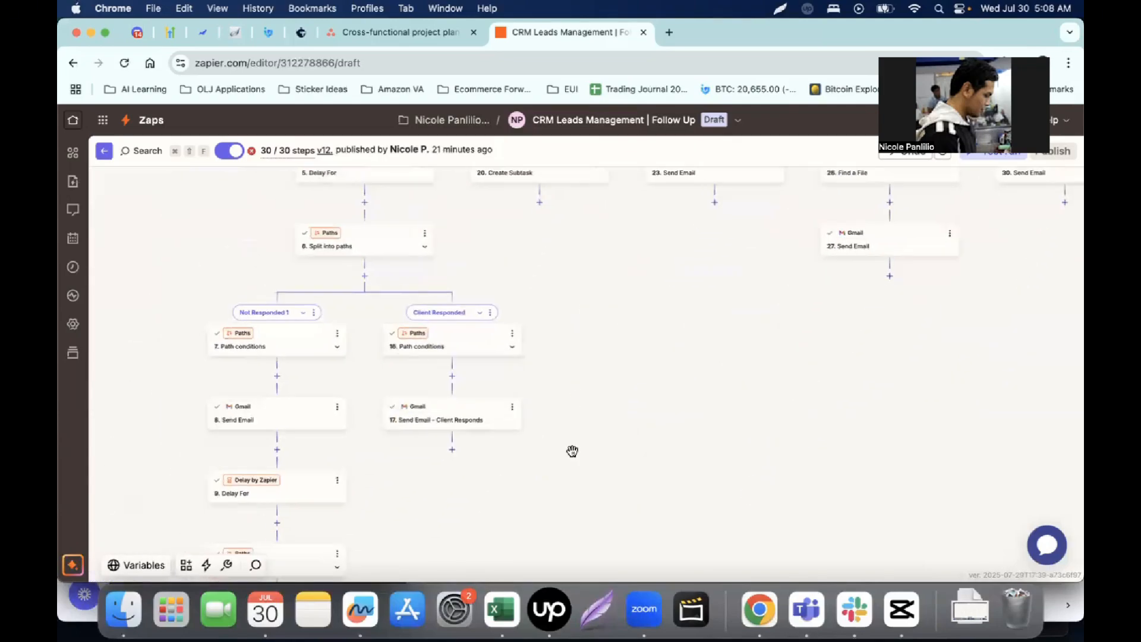
scroll(612, 403, up, 15)
scroll(612, 403, right, 5)
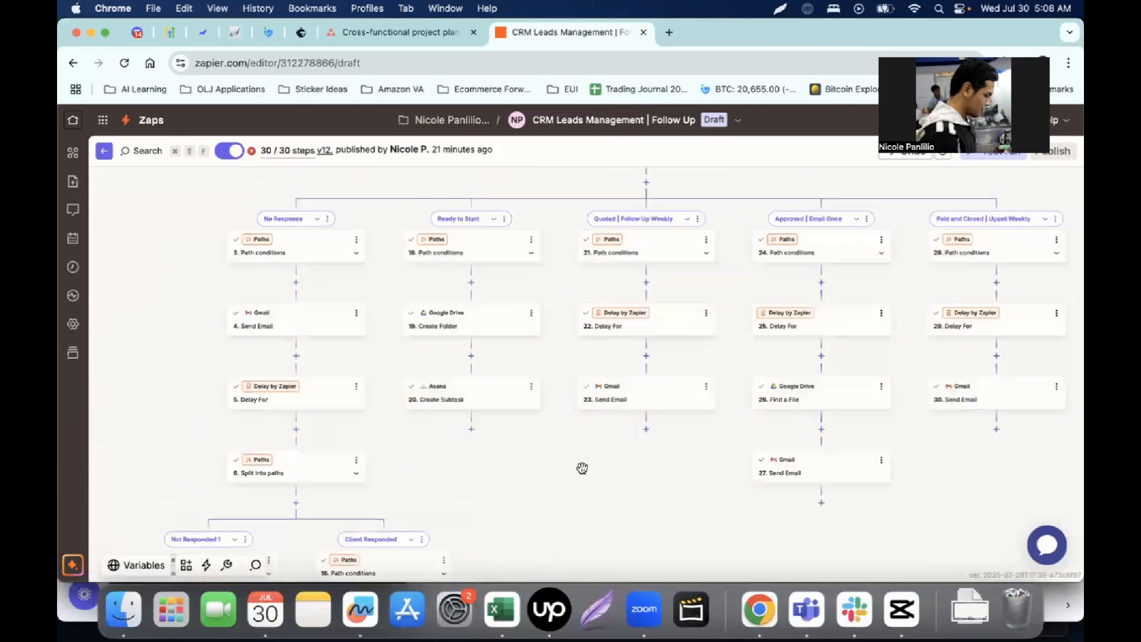
scroll(776, 234, up, 2)
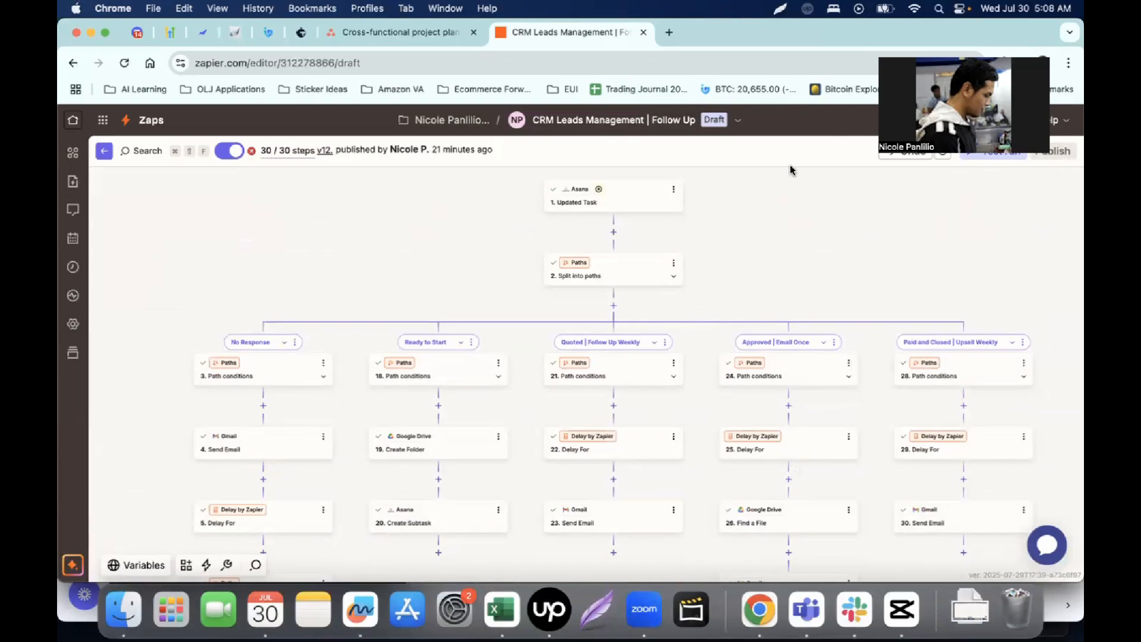
- Switch to Asana's Cross-functional project plan and set the first To do task's Lead Status to No Response
click(384, 36)
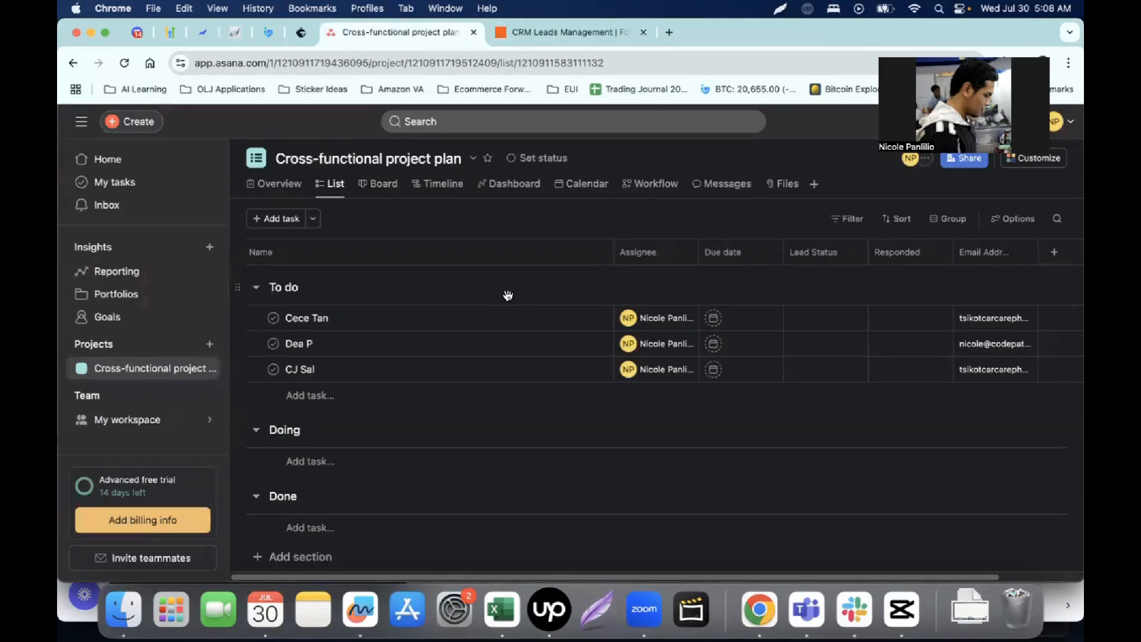
drag(510, 295, 483, 289)
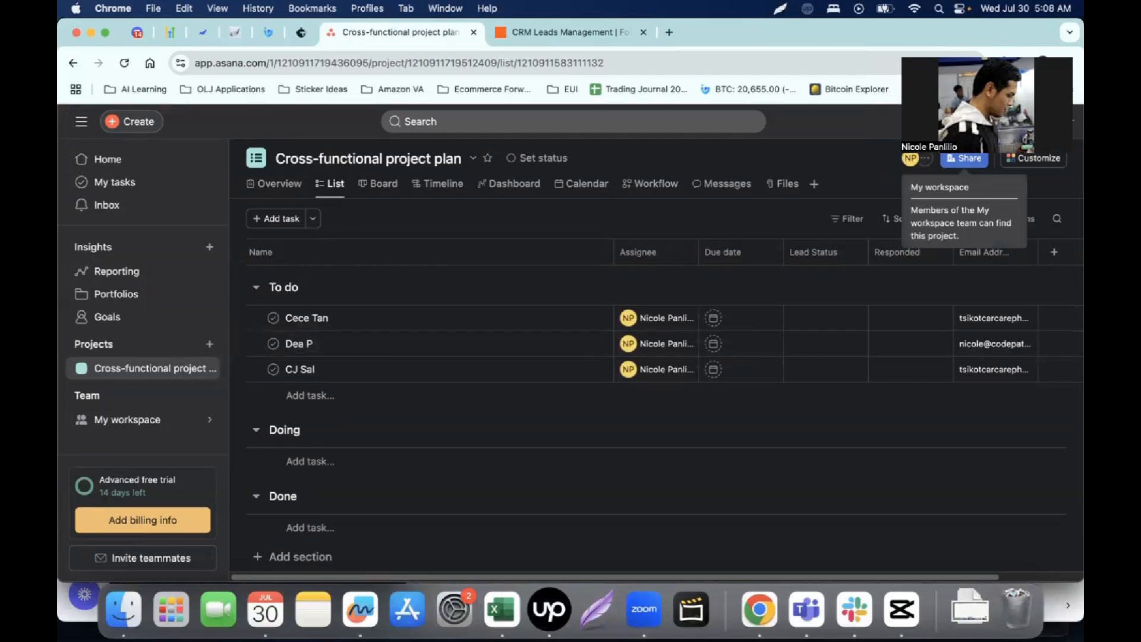
click(850, 320)
click(837, 298)
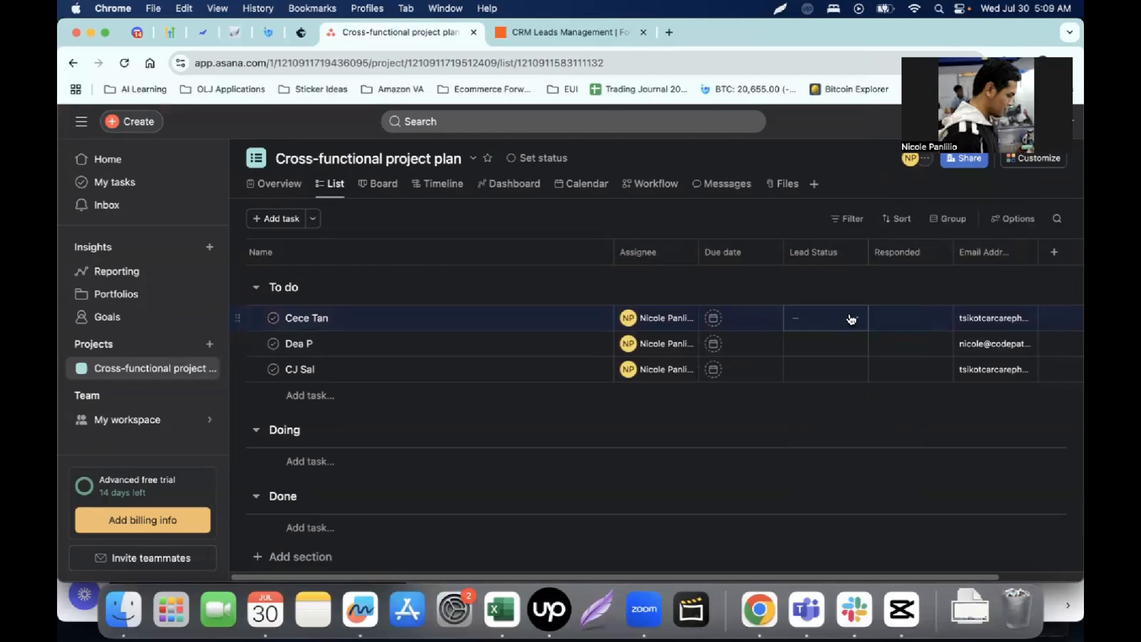
click(850, 317)
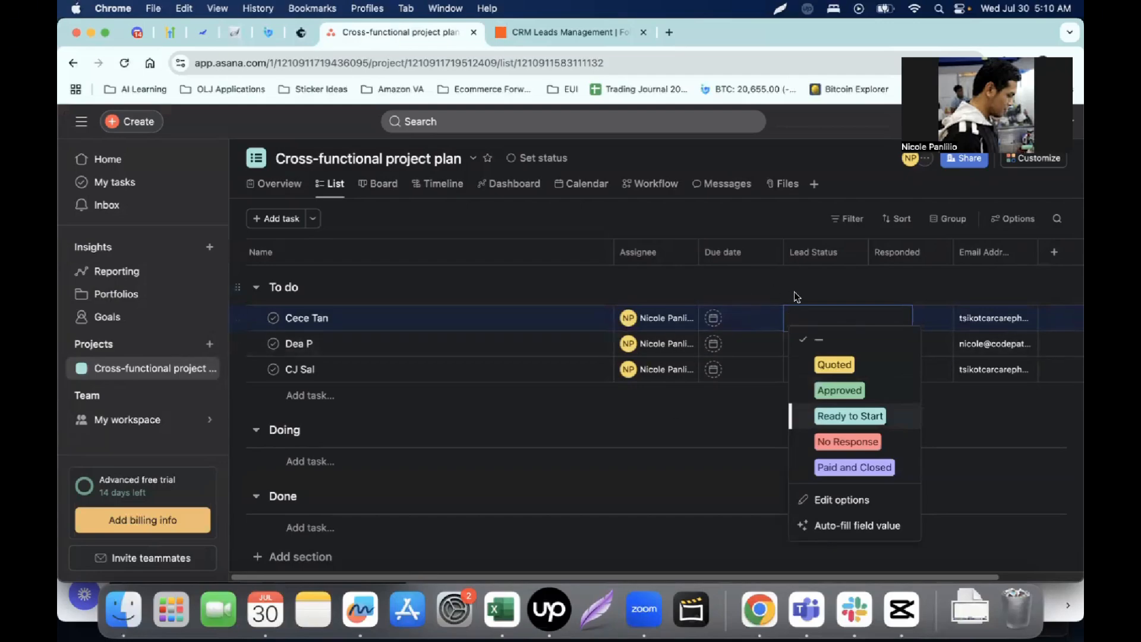
key(Up)
key(Down)
key(Down)
key(Return)
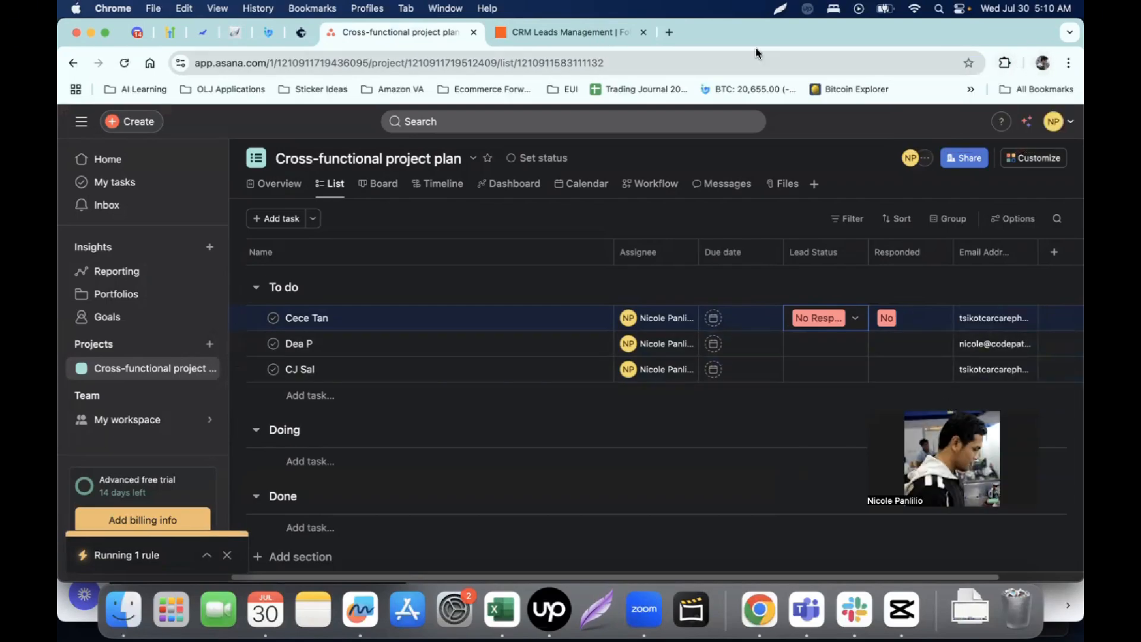
drag(936, 56, 924, 96)
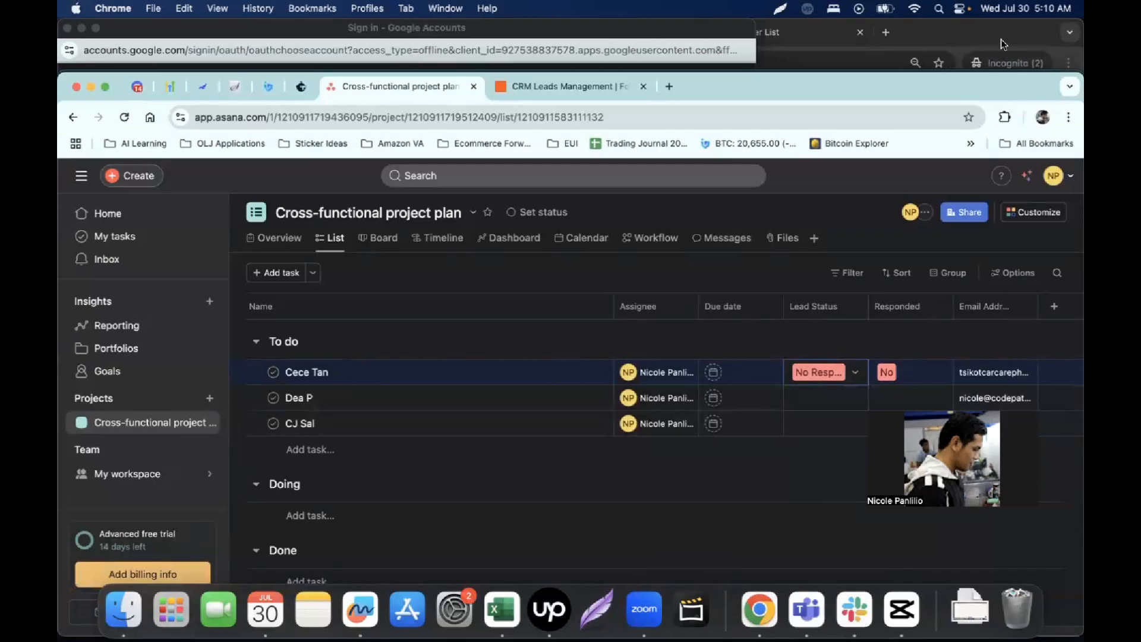
drag(972, 96, 971, 41)
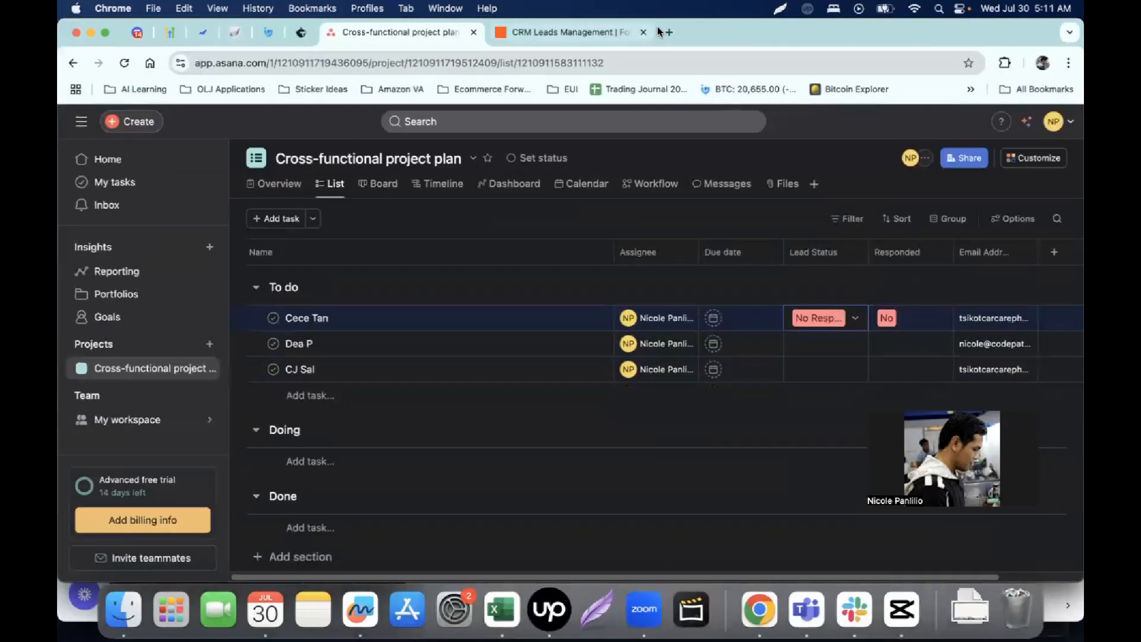
- Open Gmail in a new browser tab and place it directly after the Asana project tab
click(664, 32)
text(hm)
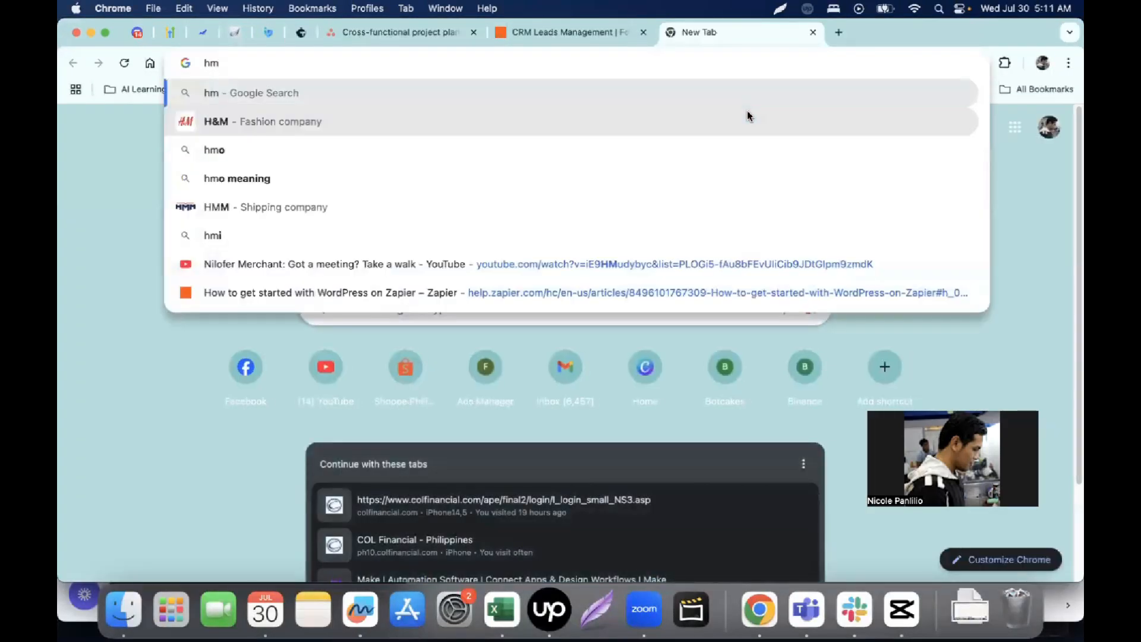
double_click(398, 63)
text(g)
key(Return)
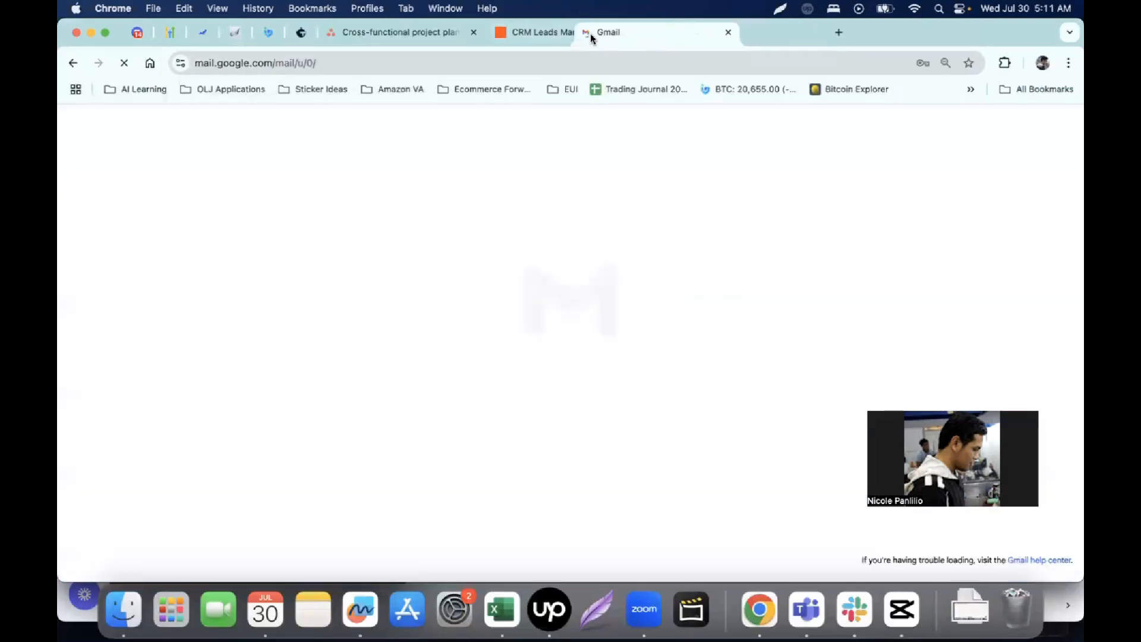
drag(591, 33, 505, 34)
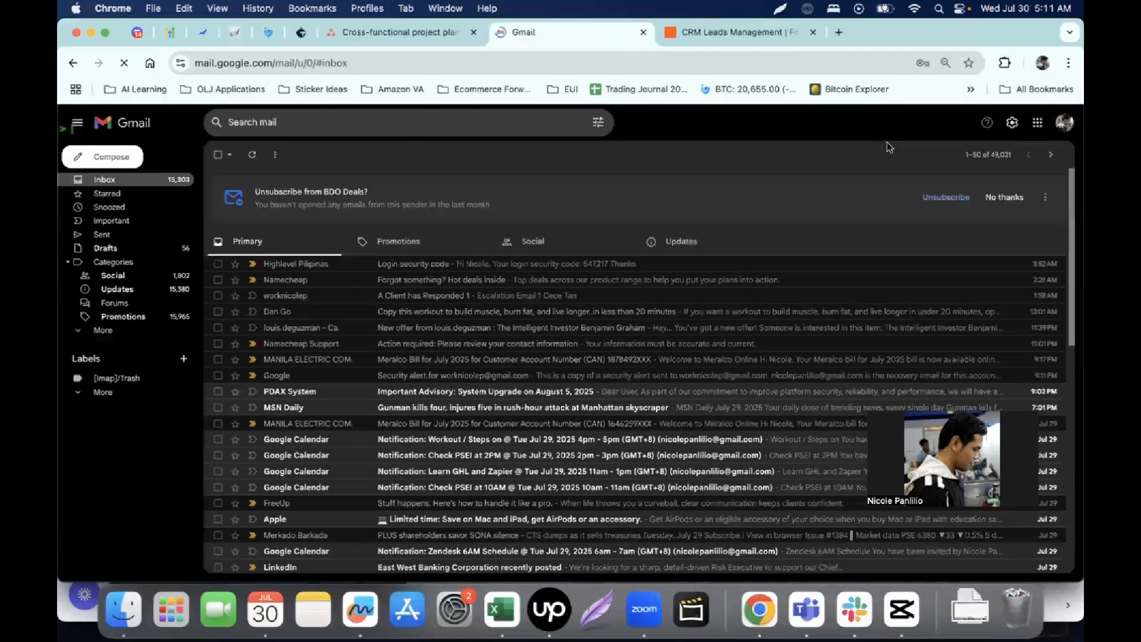
- Open the lead's Gmail account inbox in its own tab and place that tab beside the Asana project tab
click(1069, 127)
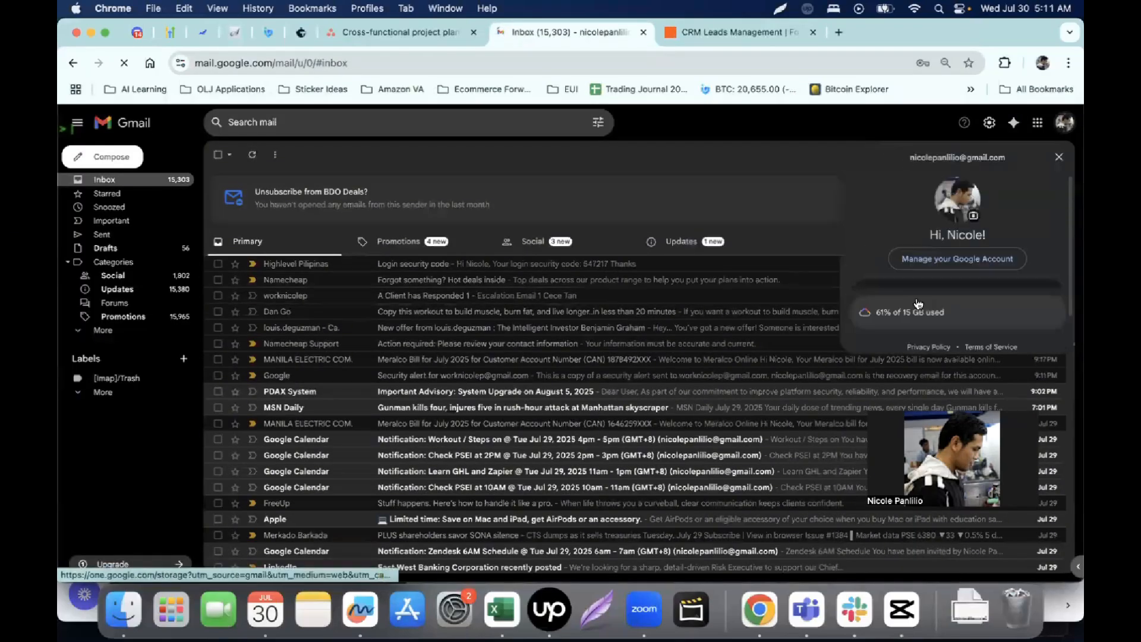
click(917, 301)
click(939, 341)
drag(681, 38, 553, 43)
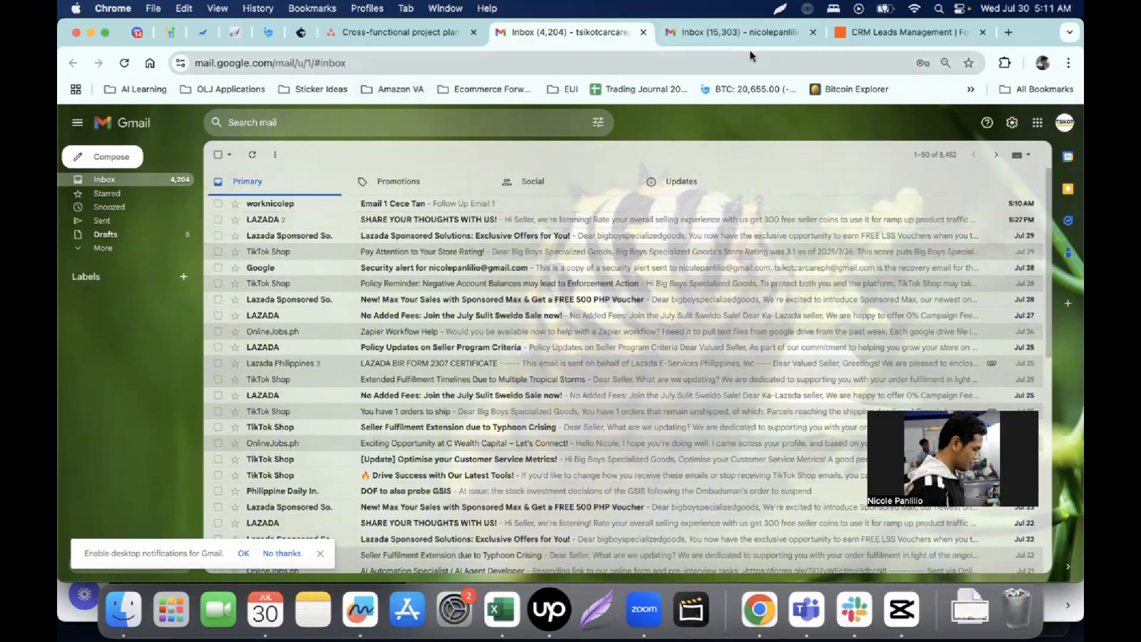
- Switch to the Zapier workflow and review the recipients and body configured in the No Response path's Send Email step
click(856, 33)
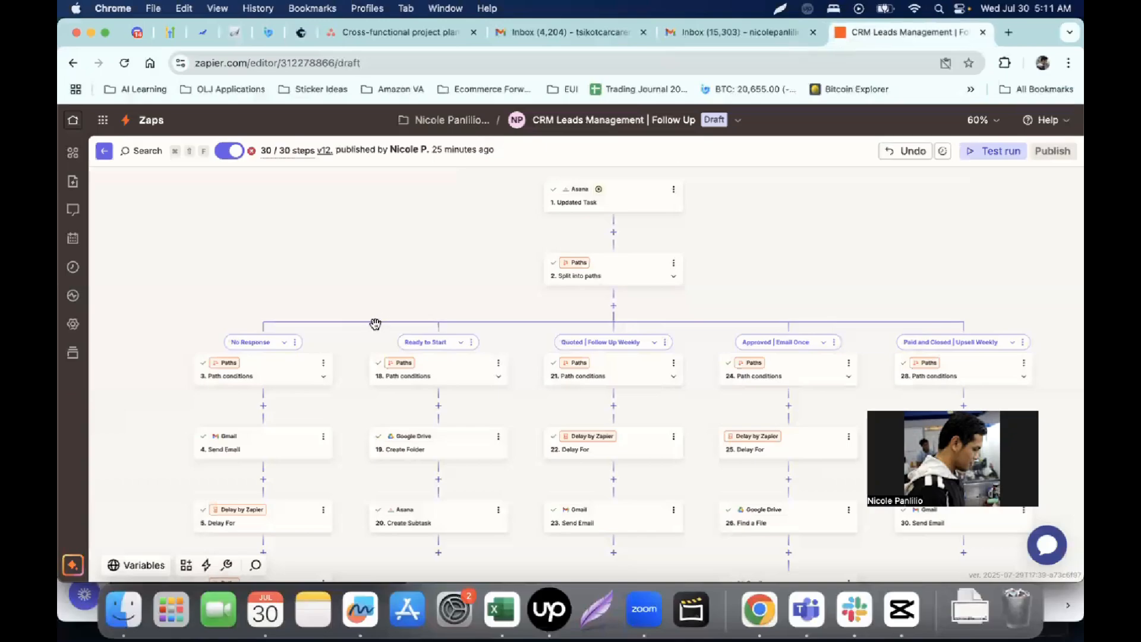
scroll(375, 323, down, 5)
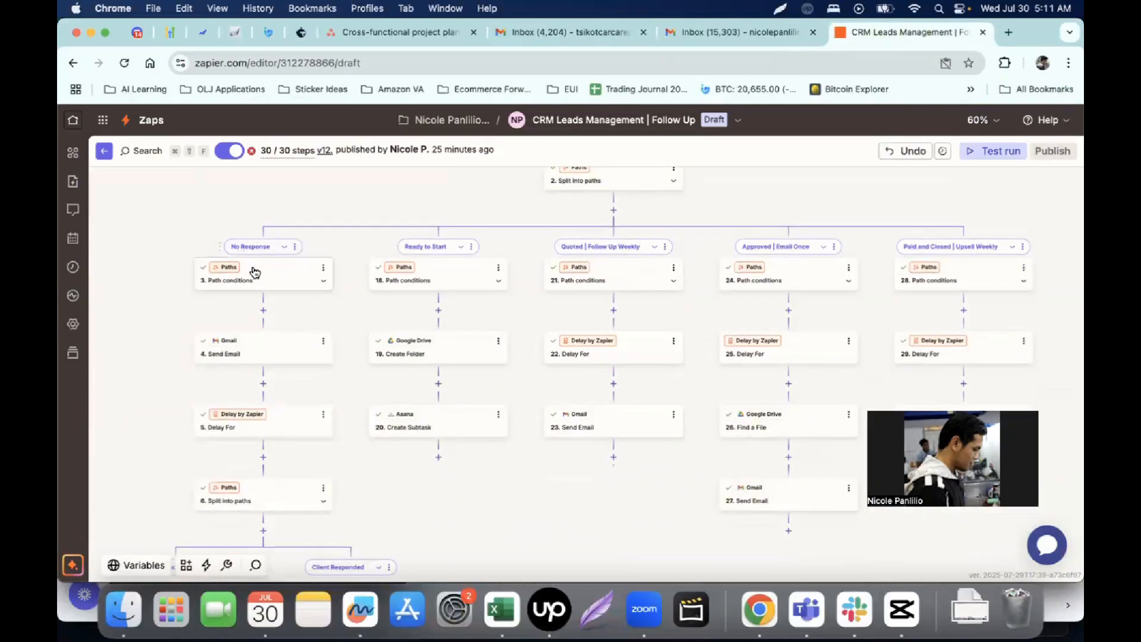
scroll(255, 273, down, 4)
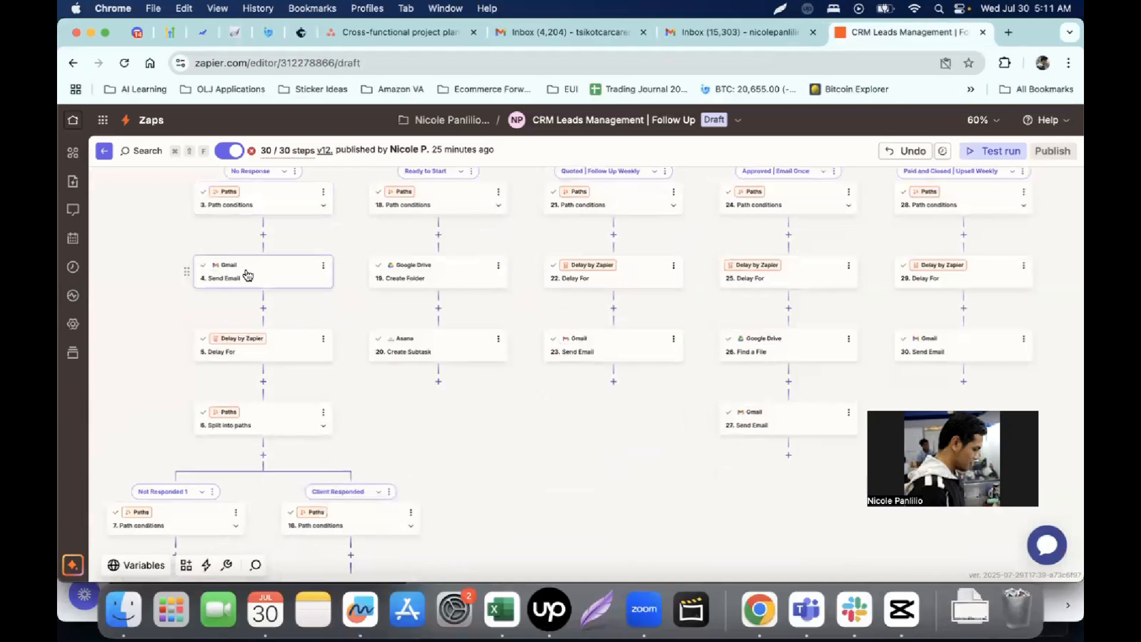
click(248, 274)
scroll(864, 349, down, 3)
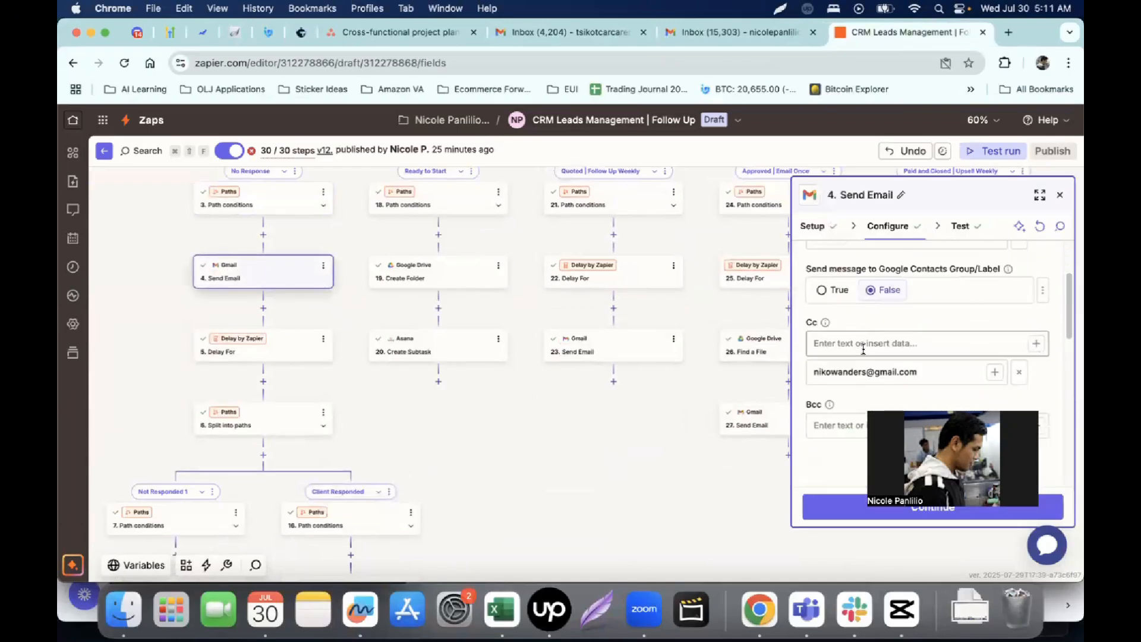
scroll(863, 349, down, 10)
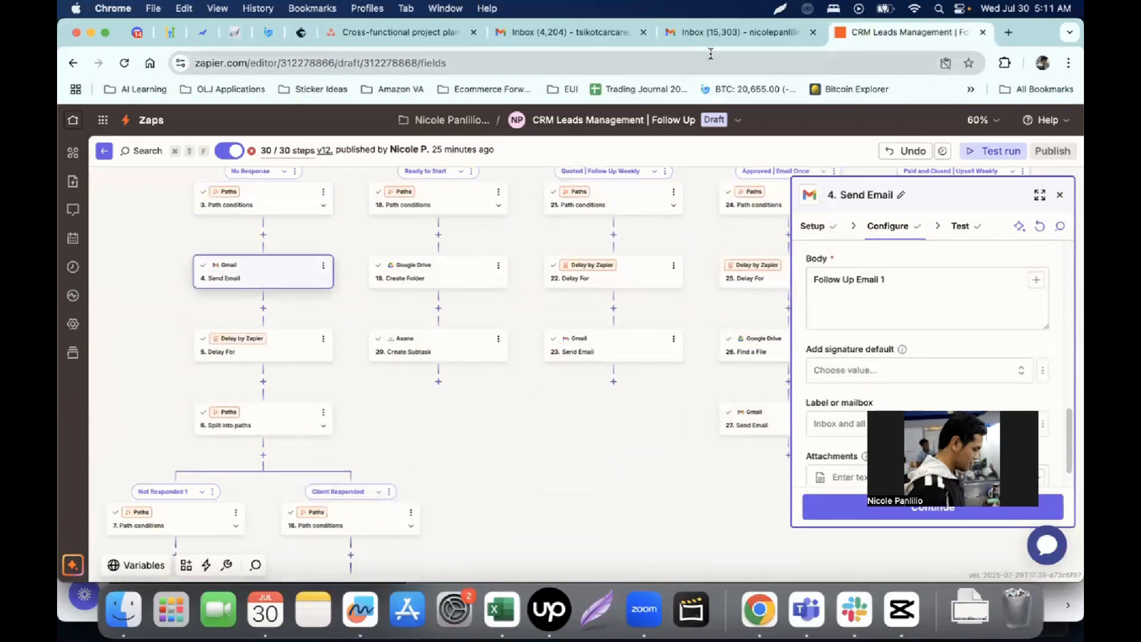
- Inspect the delay value and unit of the Delay For step under the No Response path
click(288, 349)
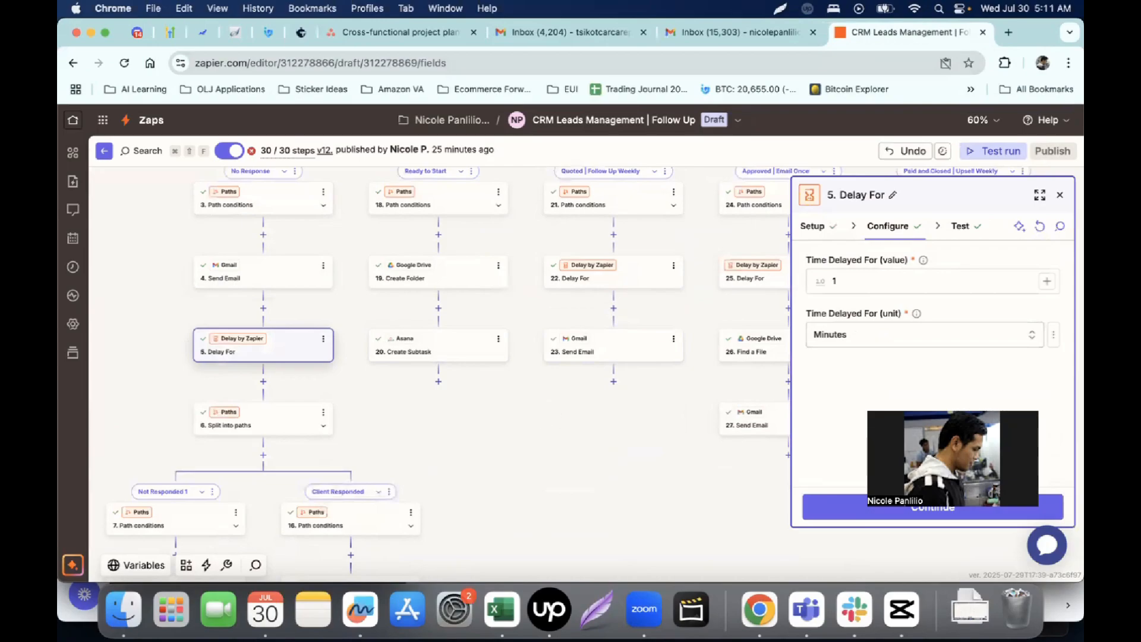
click(1059, 198)
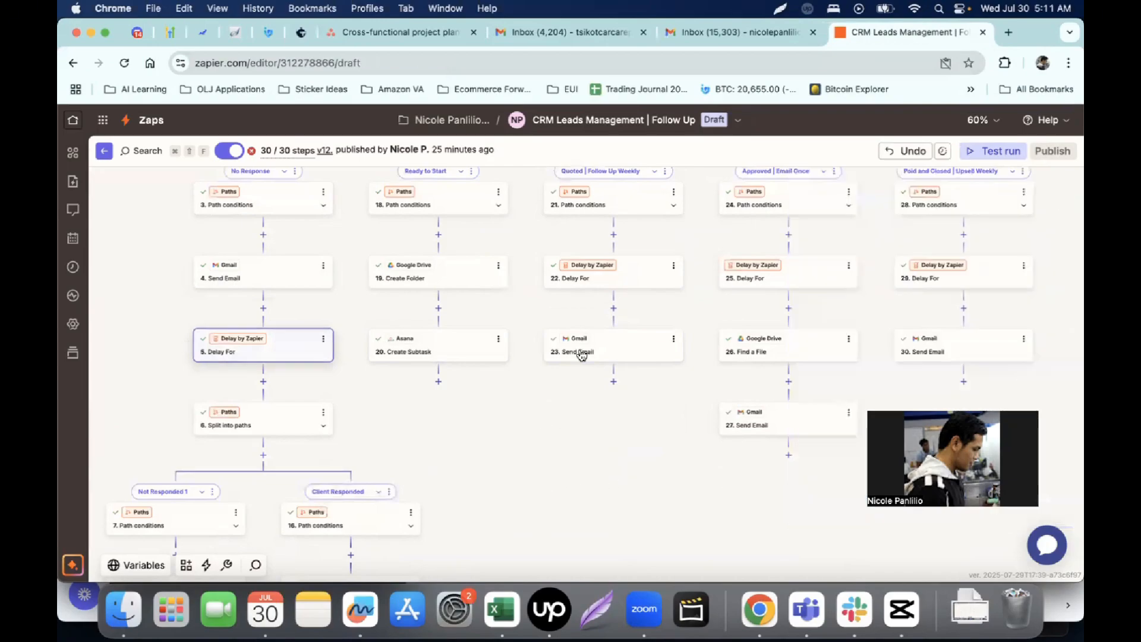
click(287, 357)
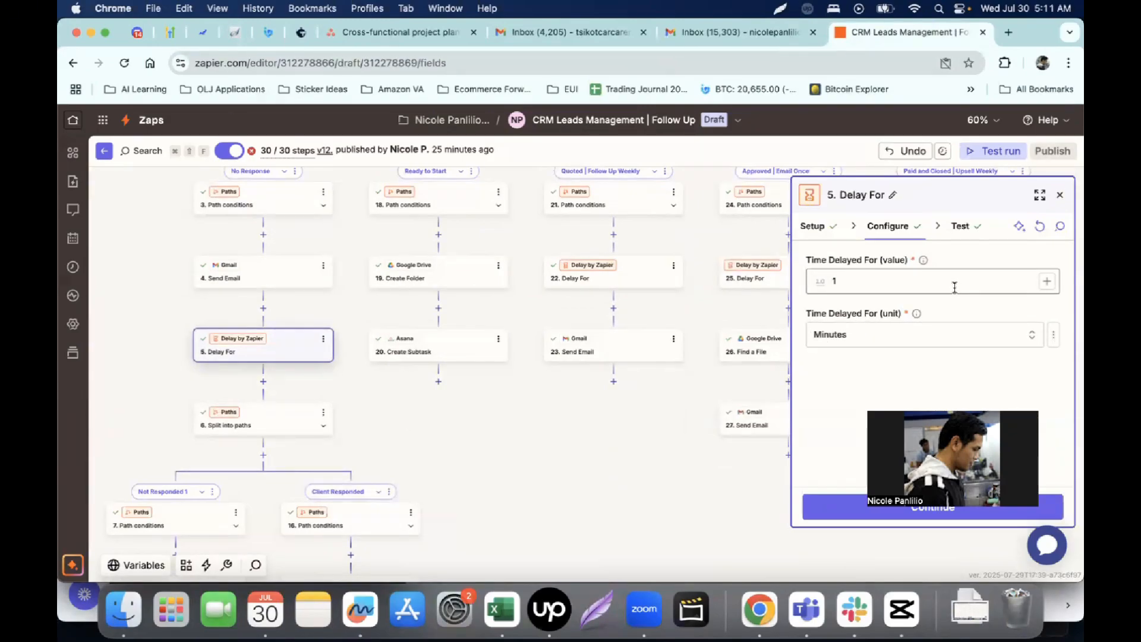
click(955, 287)
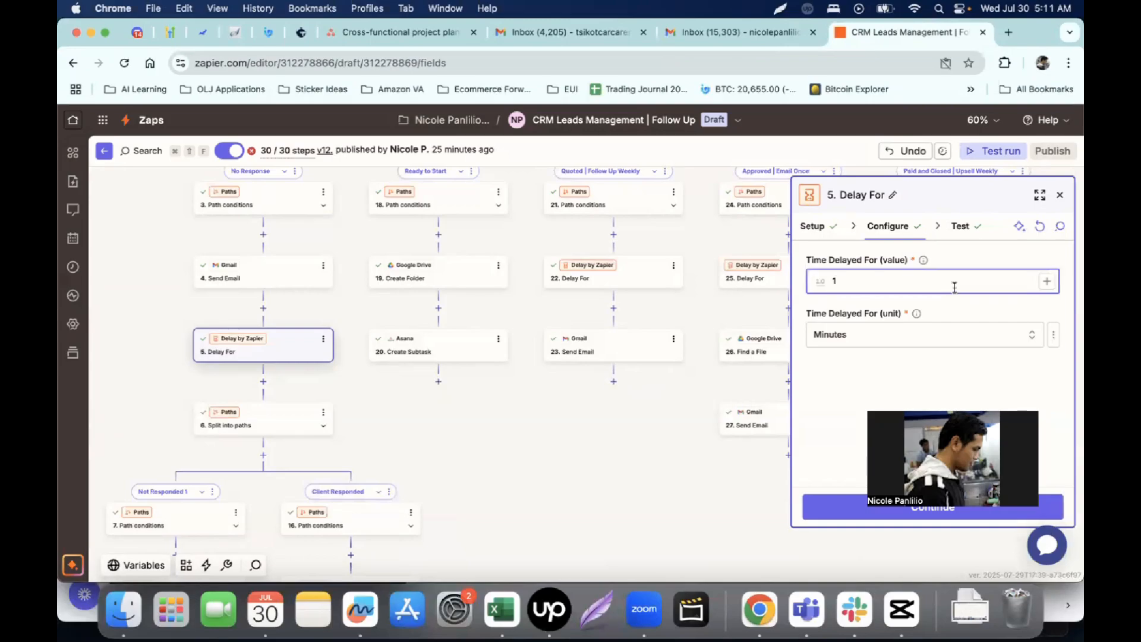
- Check the lead's Gmail inbox for the second follow-up email and return to the Zapier workflow
click(735, 40)
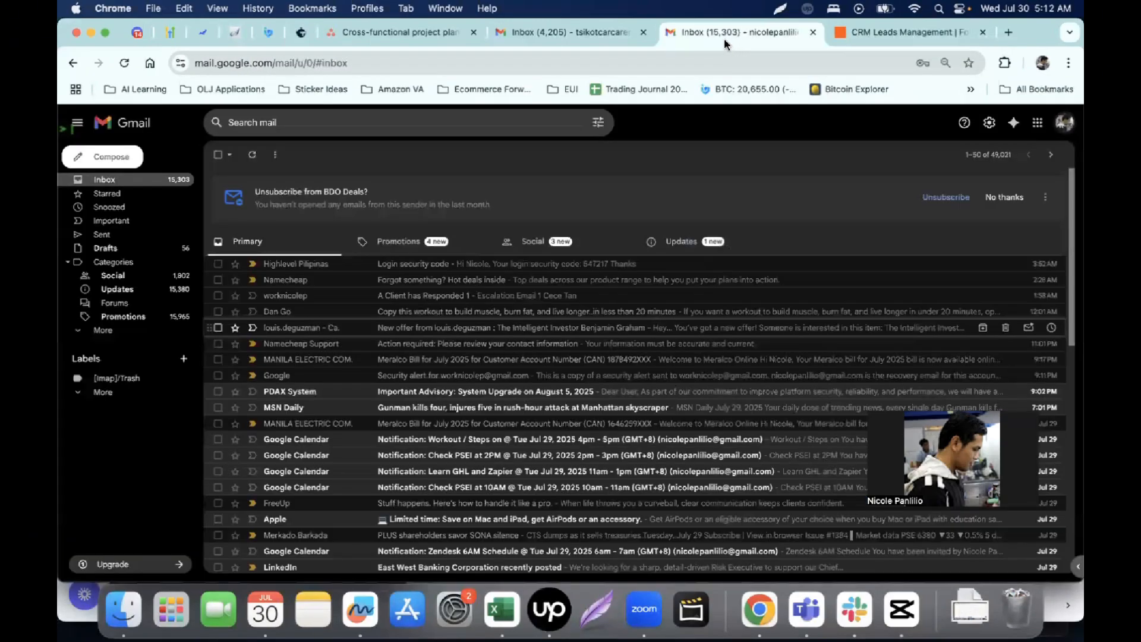
click(562, 33)
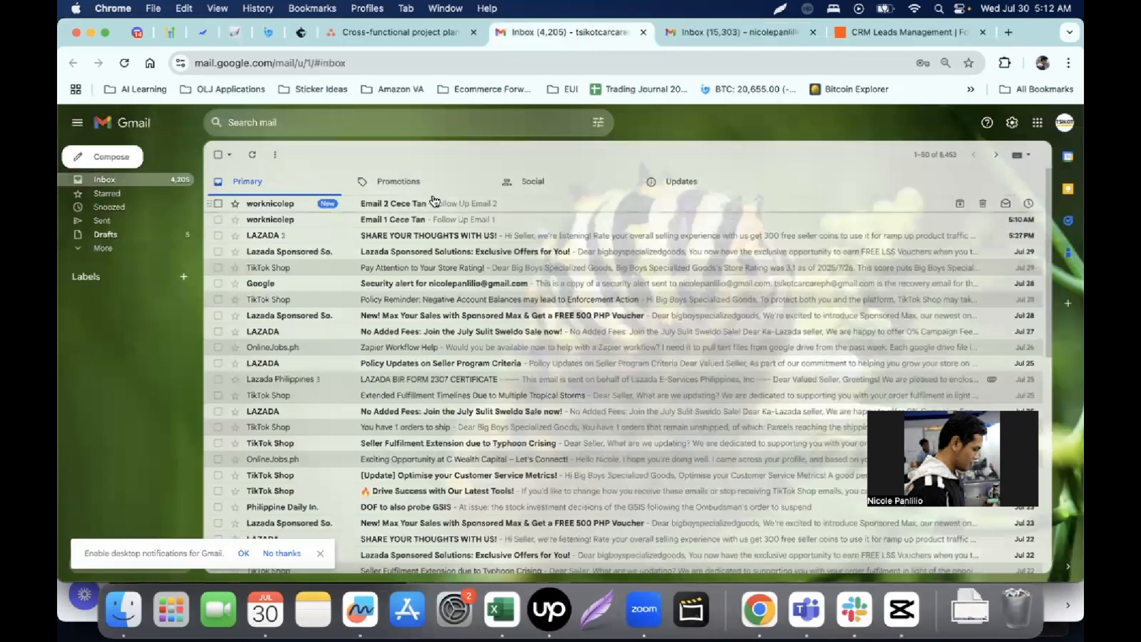
click(868, 36)
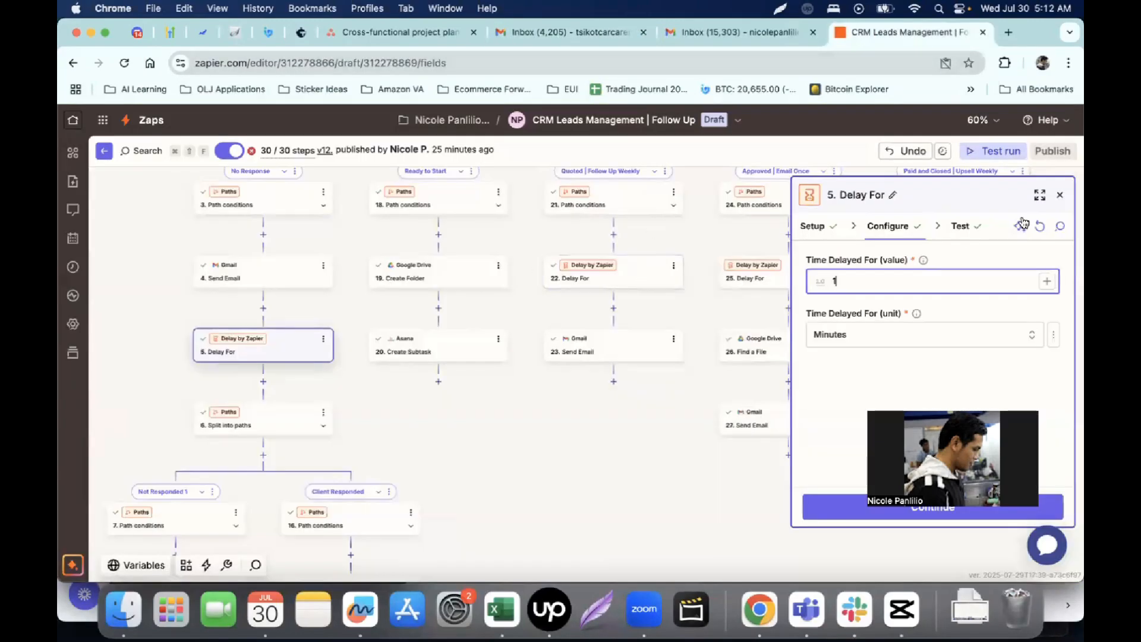
- Close the Delay For settings and examine the nested Not Responded and Client Responded branches beneath the No Response path
click(1054, 195)
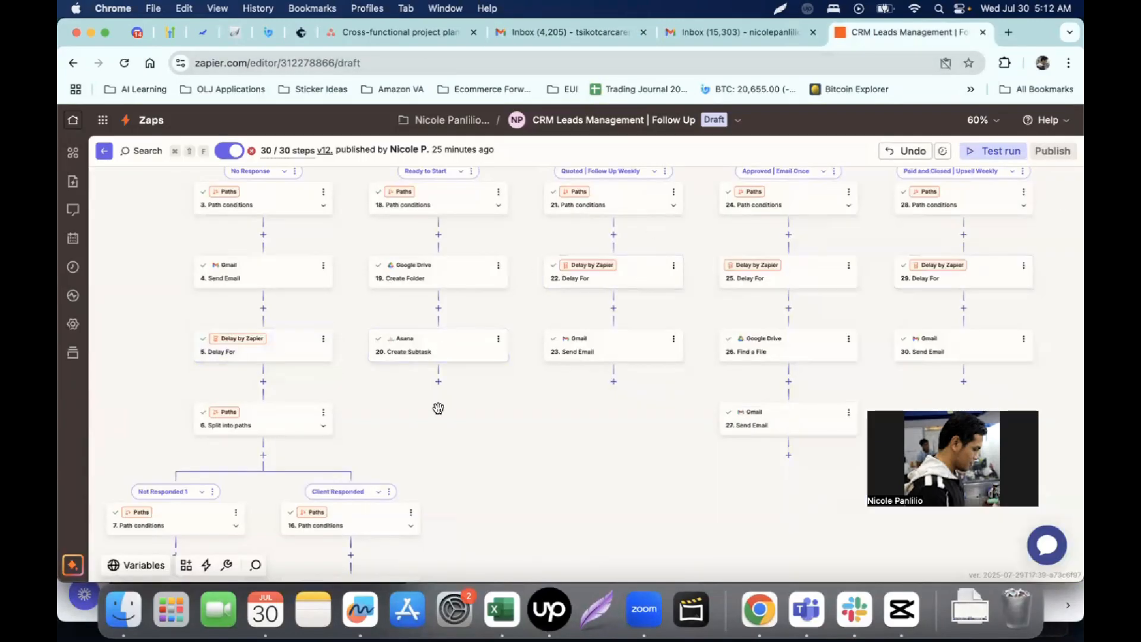
scroll(436, 408, down, 5)
scroll(458, 416, down, 3)
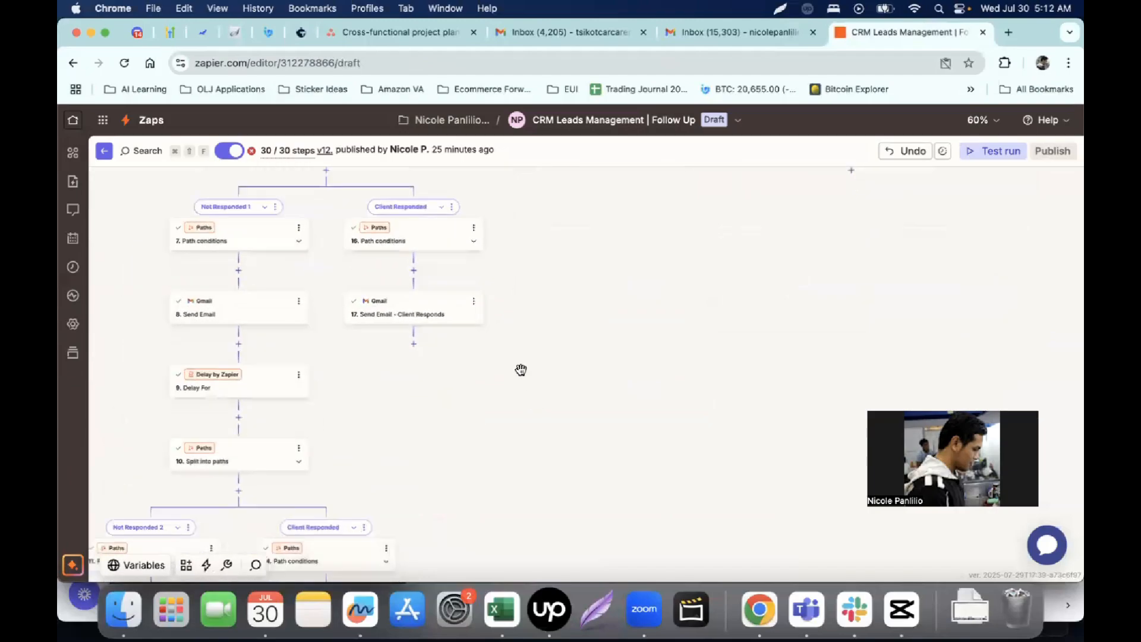
scroll(453, 399, down, 3)
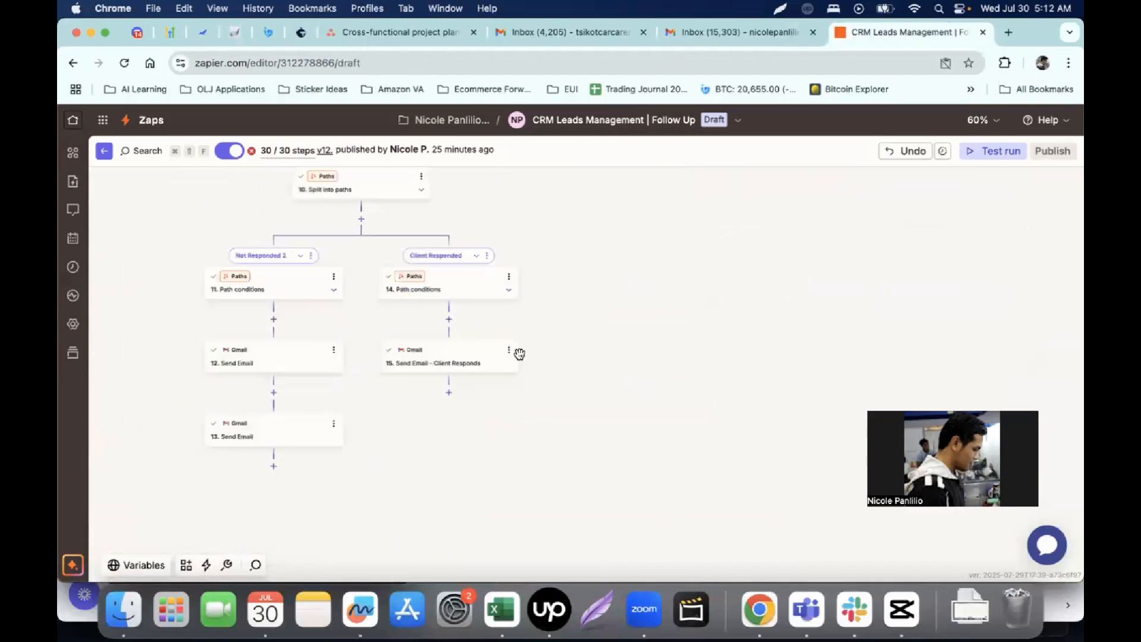
scroll(562, 381, down, 1)
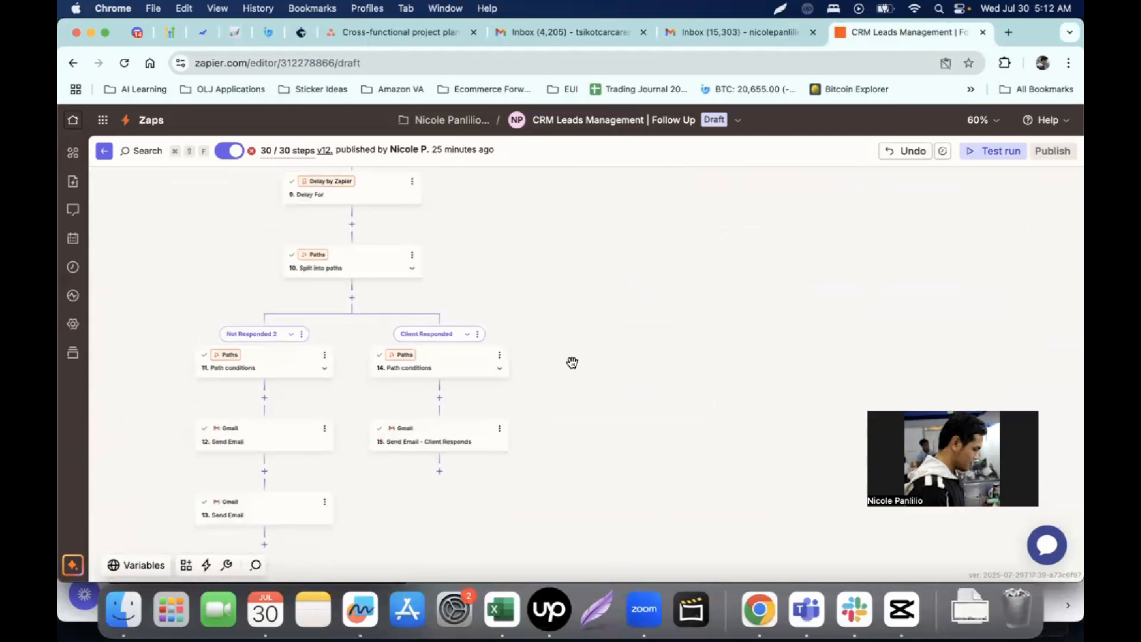
scroll(575, 363, up, 4)
scroll(585, 463, up, 8)
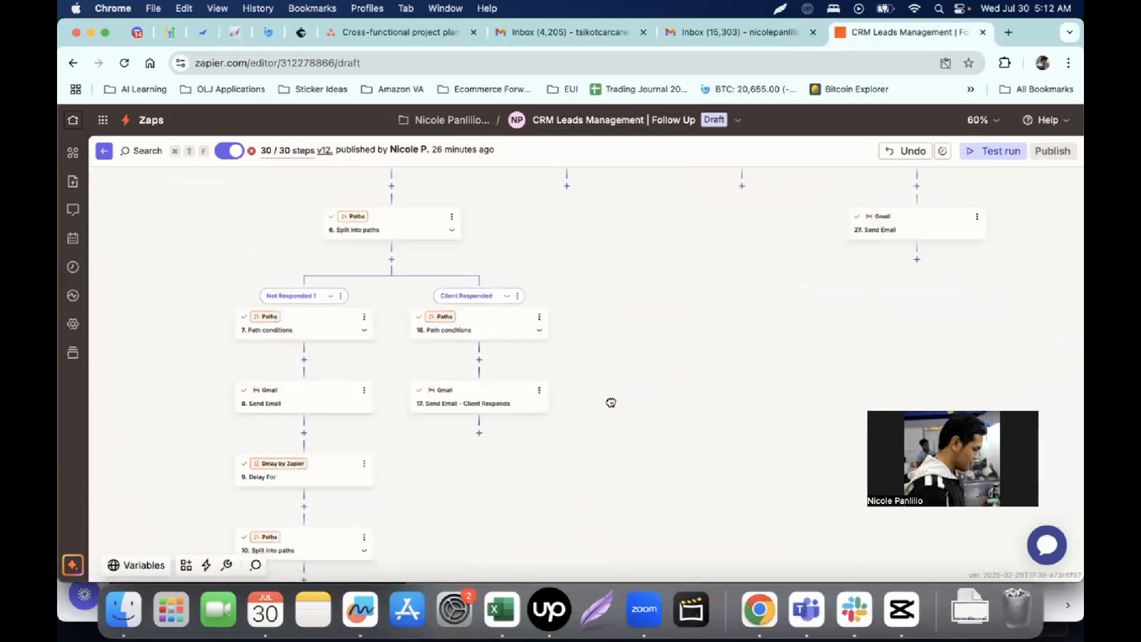
scroll(583, 416, up, 5)
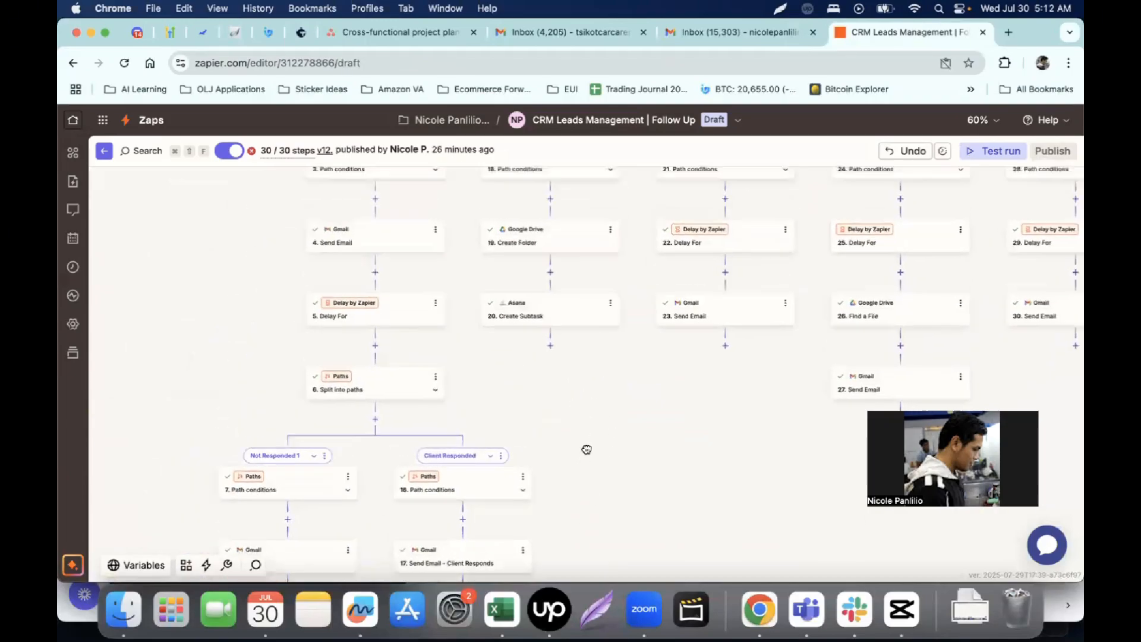
scroll(624, 450, up, 4)
scroll(625, 450, right, 5)
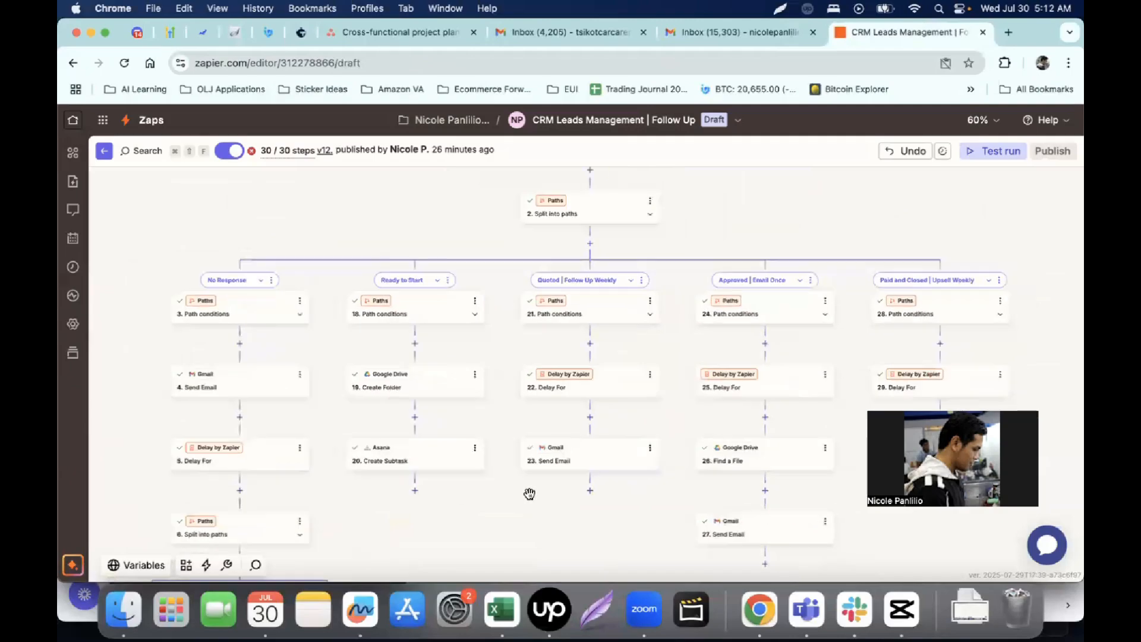
drag(517, 547, 515, 552)
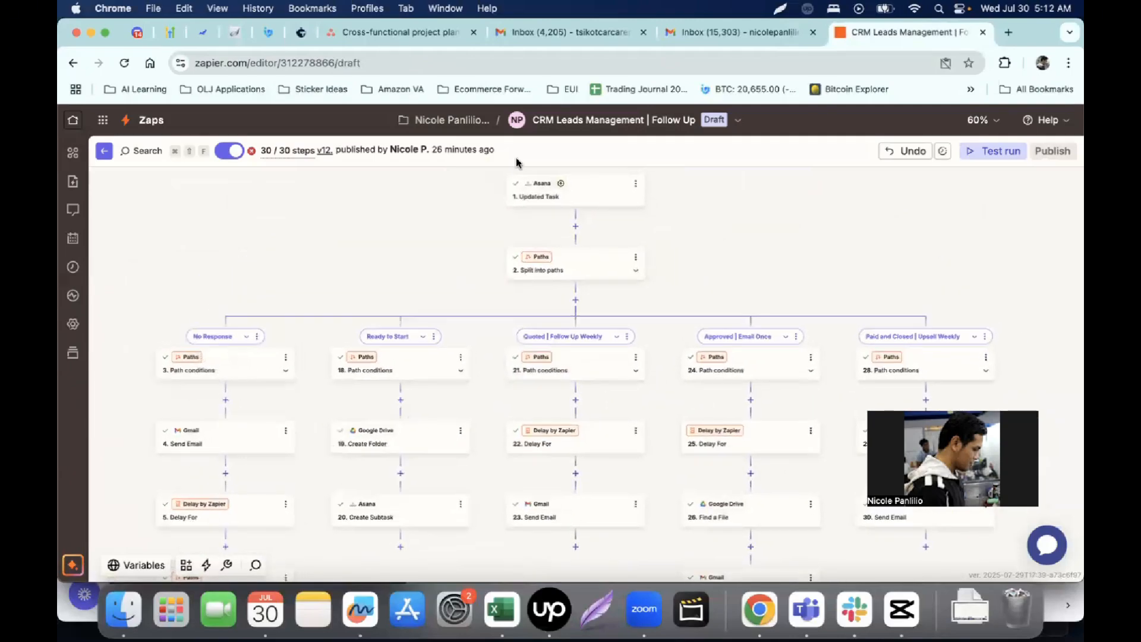
- Compare the first To do task's Lead Status and Responded values in Asana with the emails in the lead's Gmail inbox
click(721, 36)
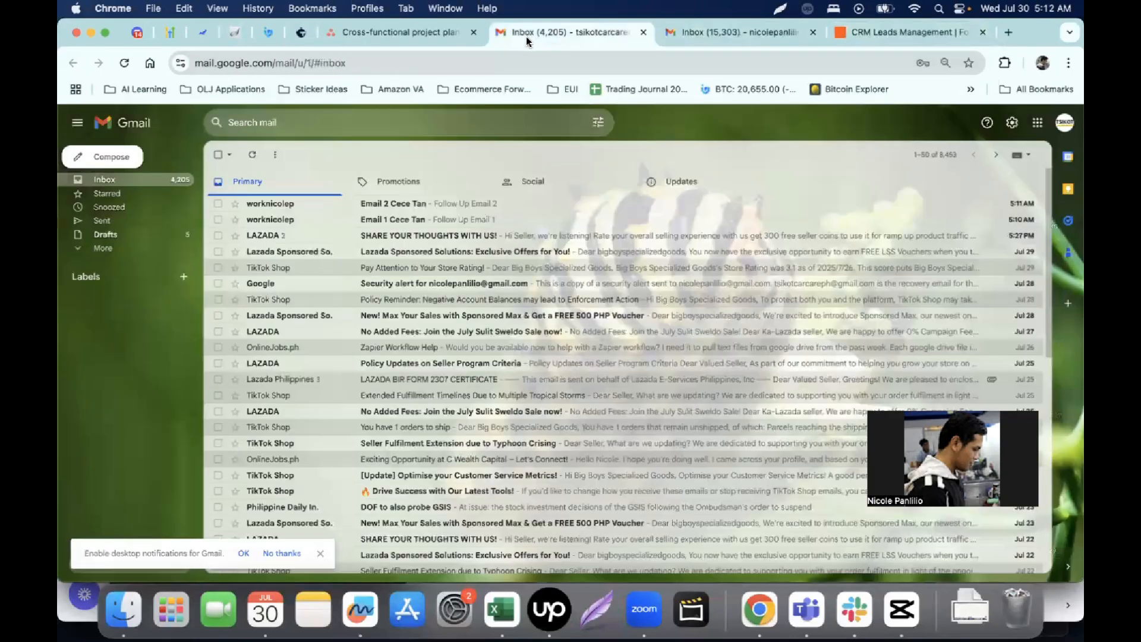
click(526, 34)
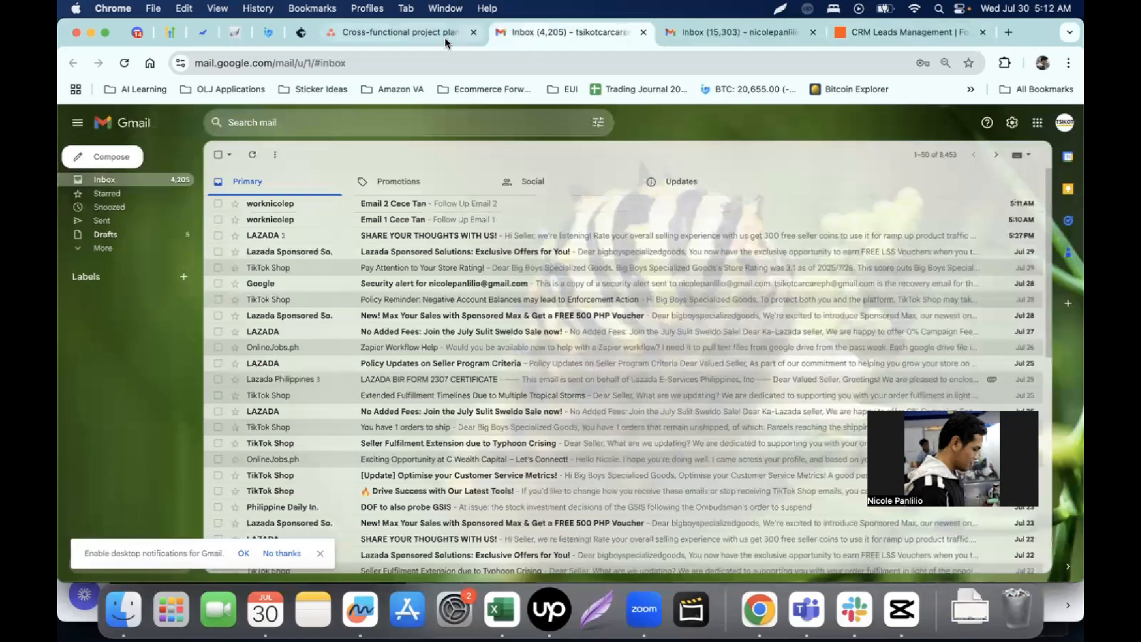
click(424, 41)
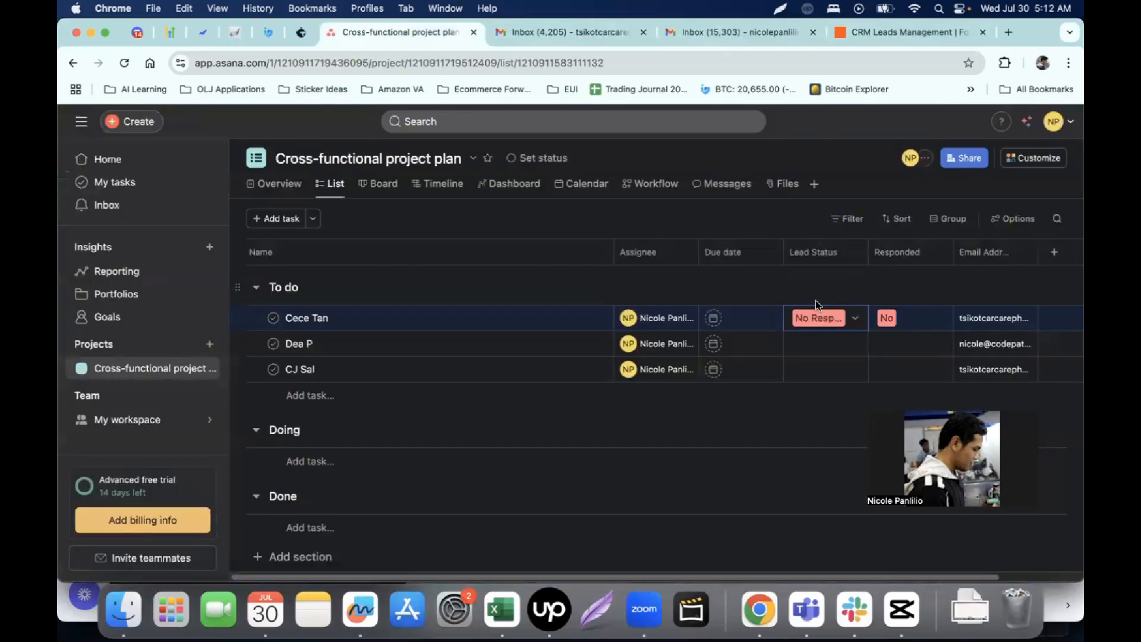
click(589, 34)
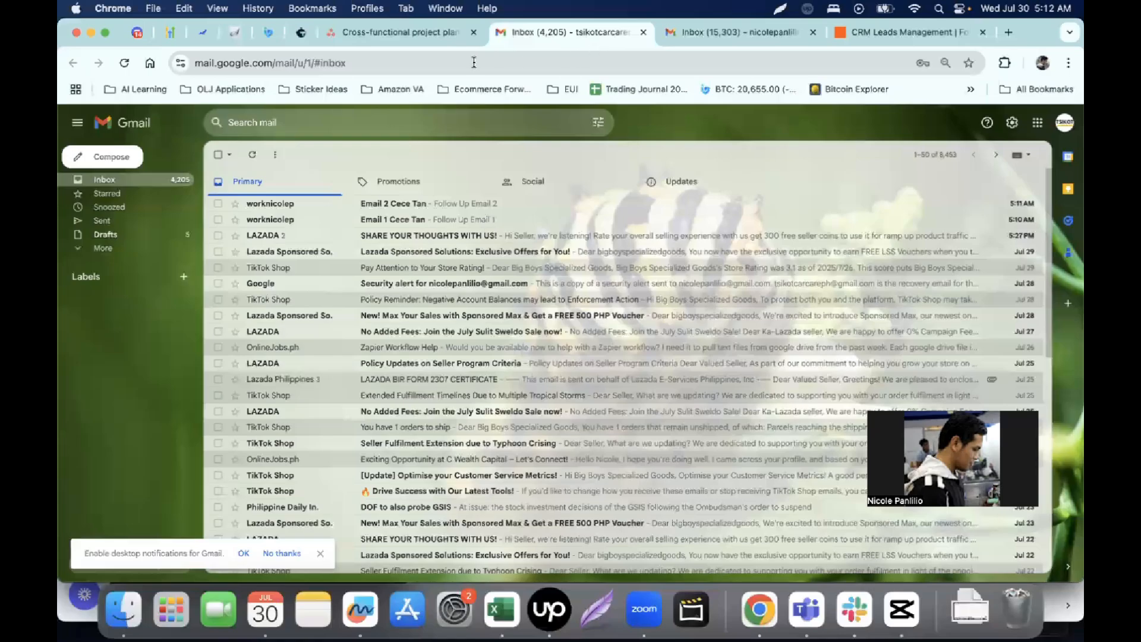
click(411, 33)
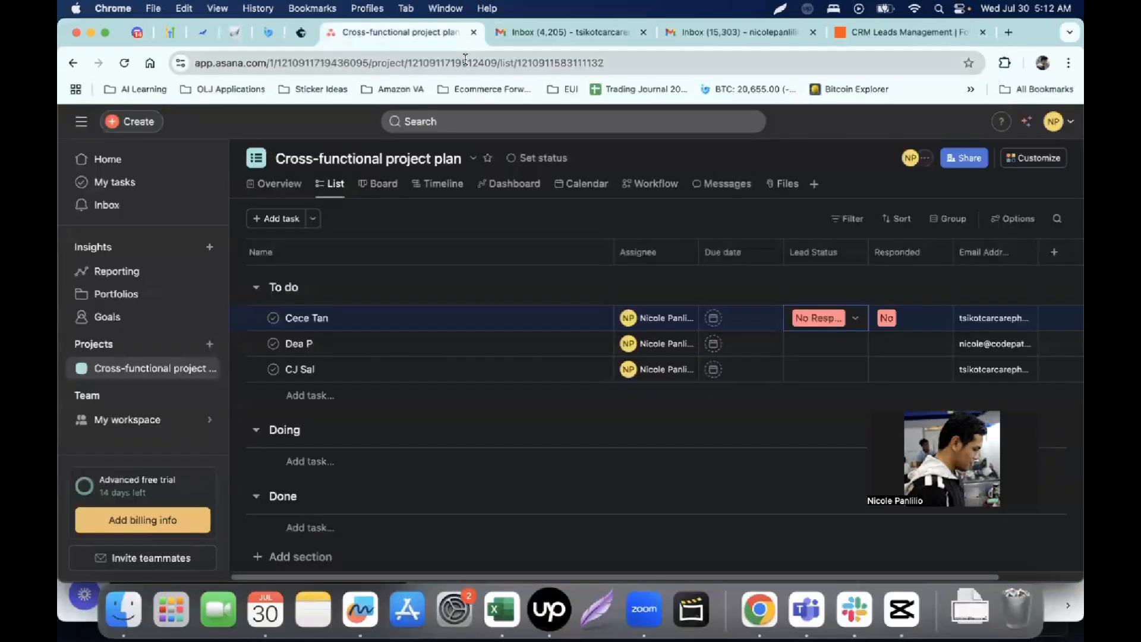
click(542, 25)
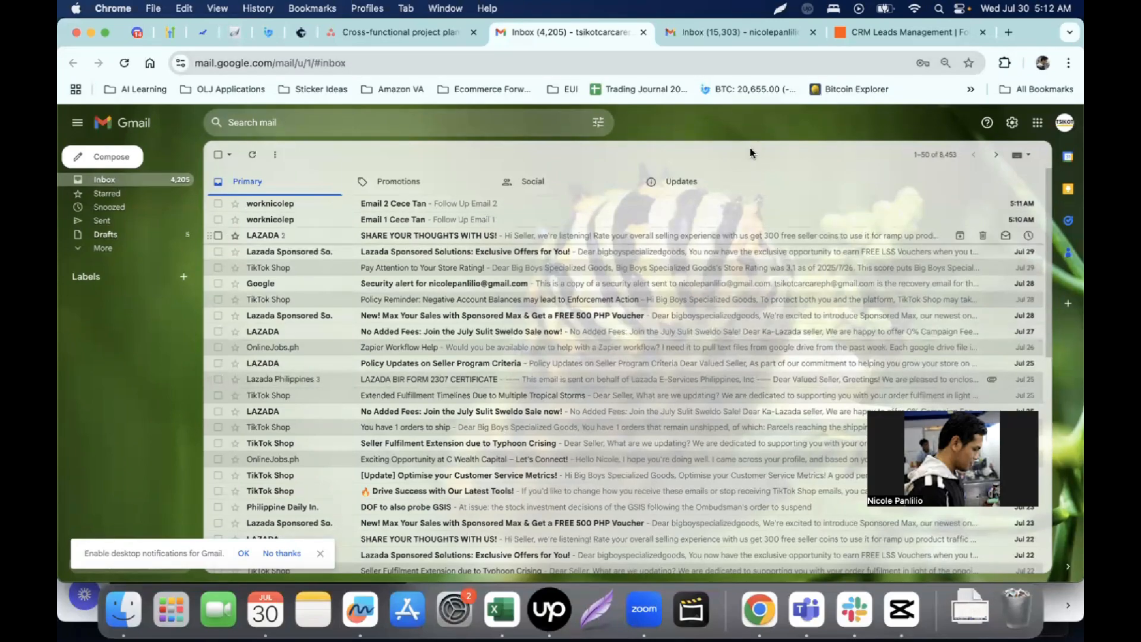
click(708, 37)
click(883, 32)
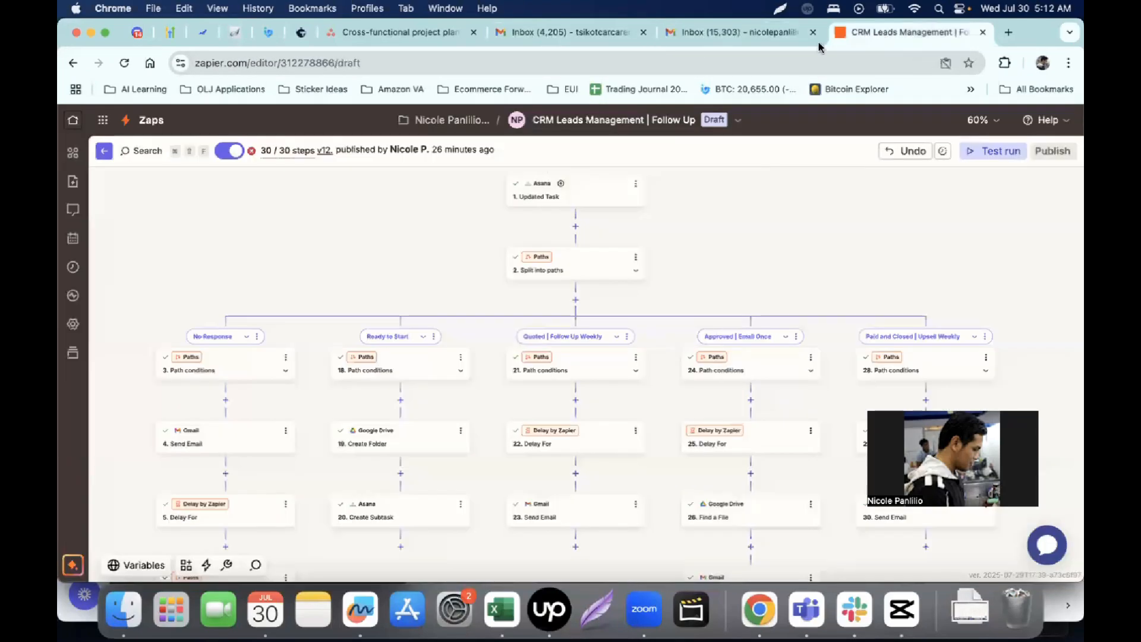
- Open Follow Up Emails 1, 2 and 3 one after another in the lead's Gmail account and return to the inbox
click(561, 37)
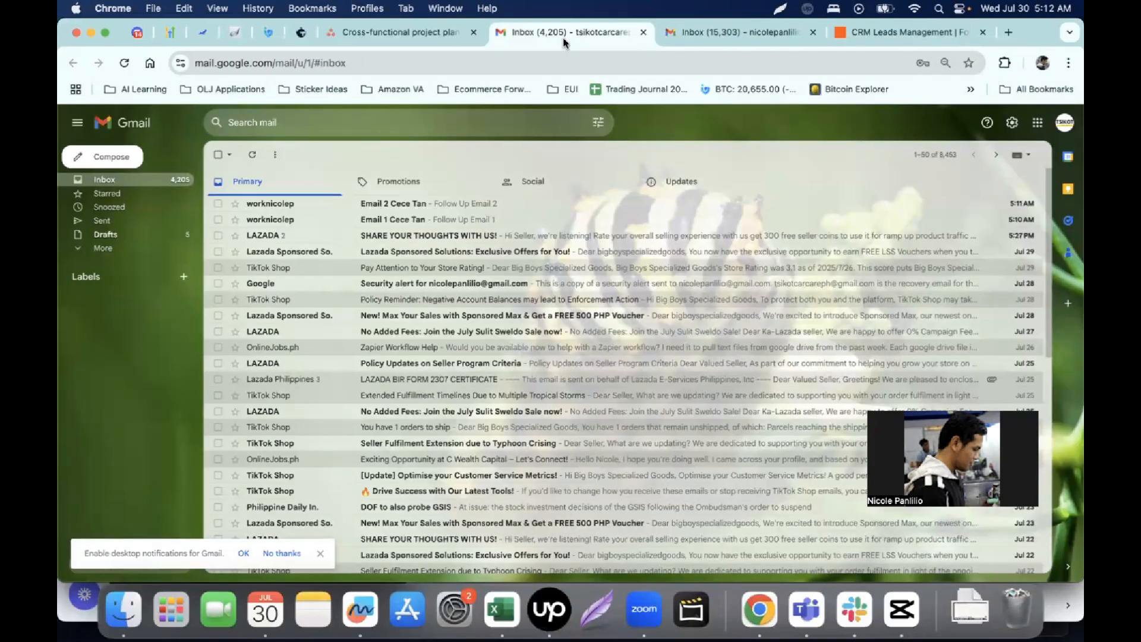
click(307, 211)
click(189, 179)
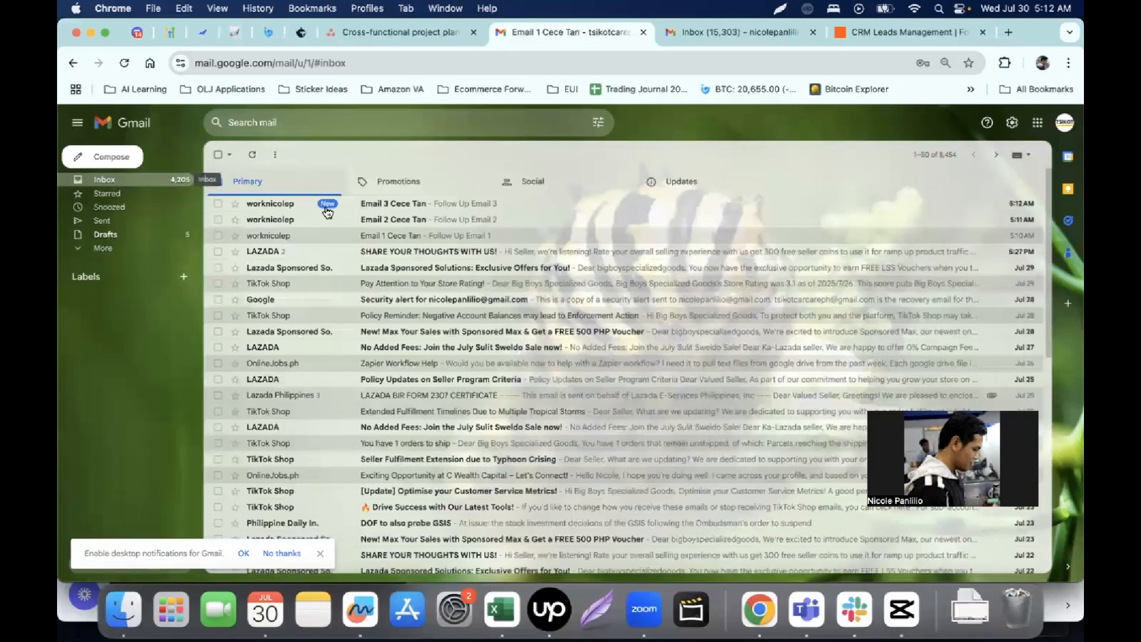
click(366, 222)
click(179, 180)
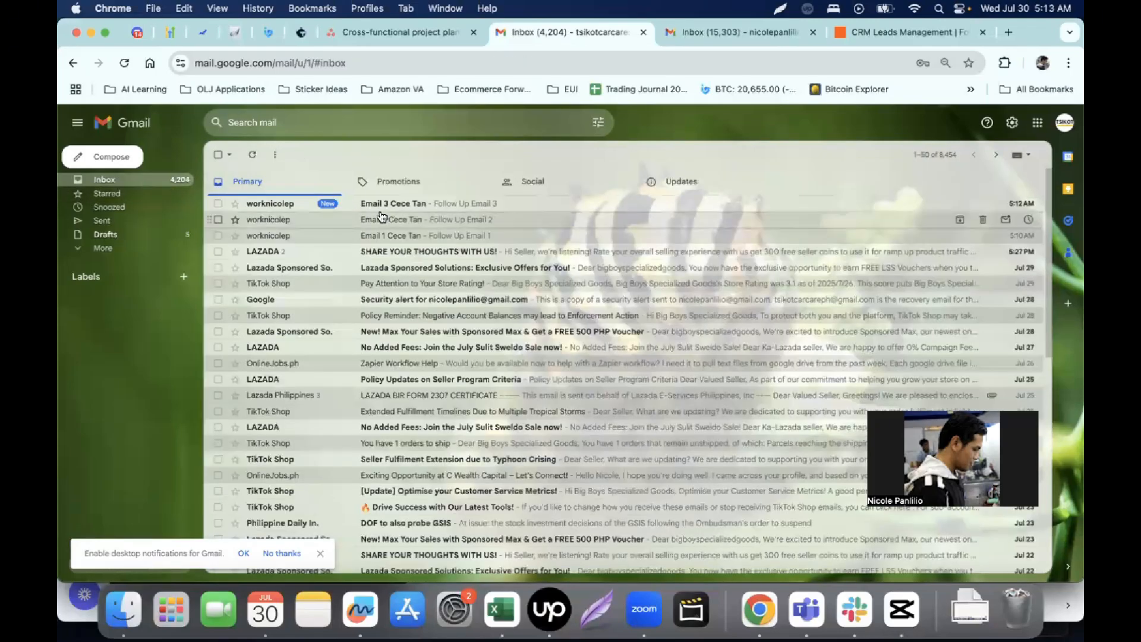
click(410, 204)
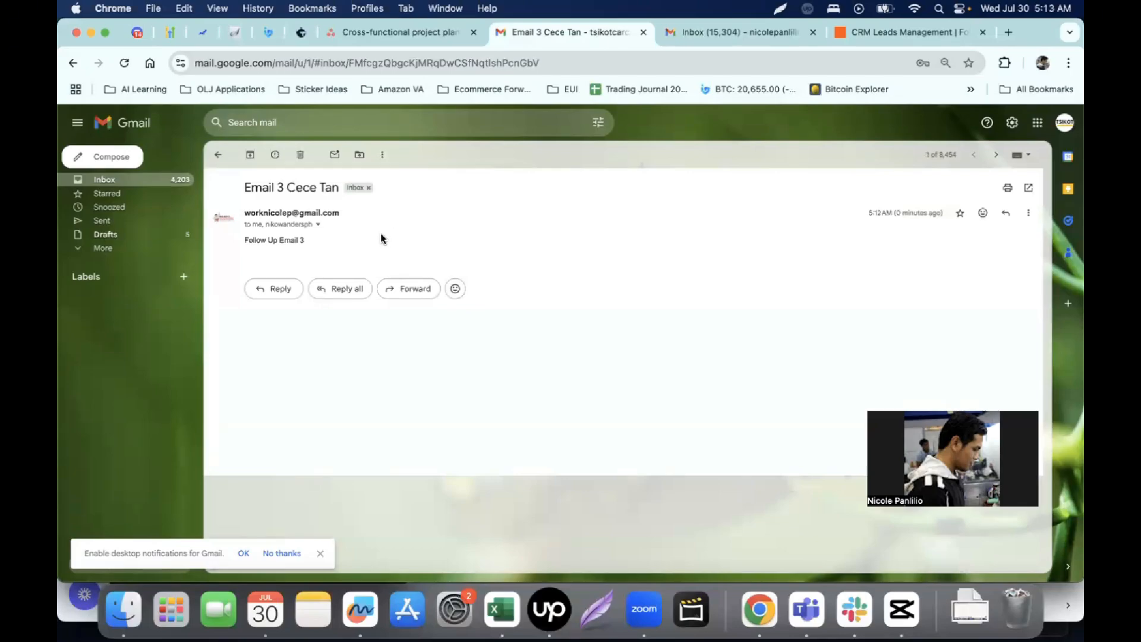
click(170, 181)
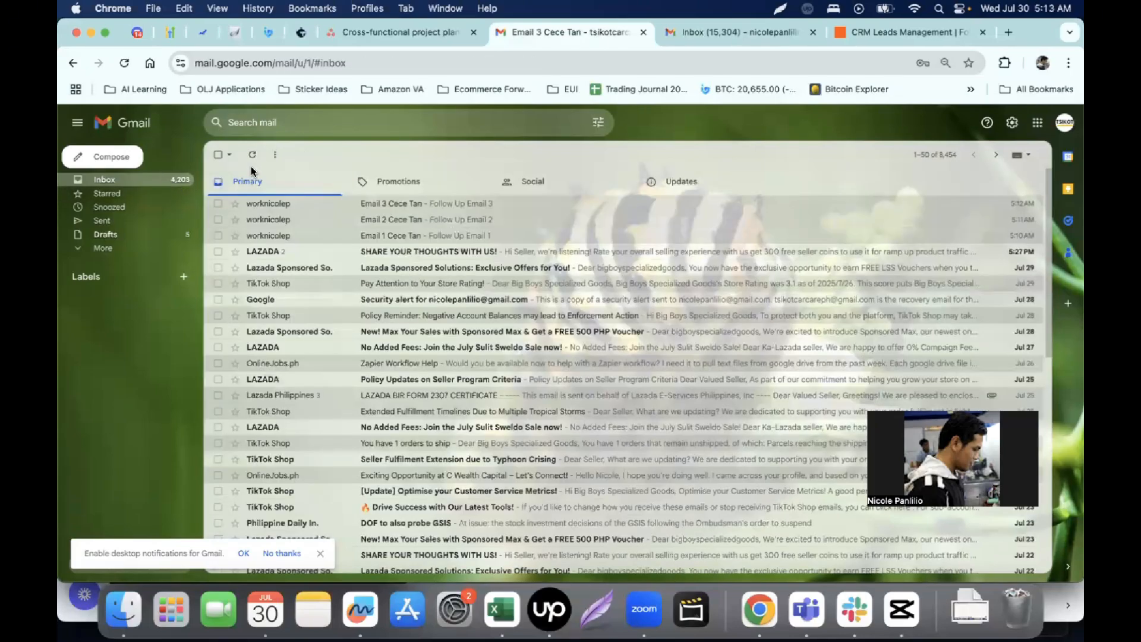
- Switch back to the Zapier workflow and trace the No Response path down to its Not Responded 1 and Client Responded branches
click(875, 32)
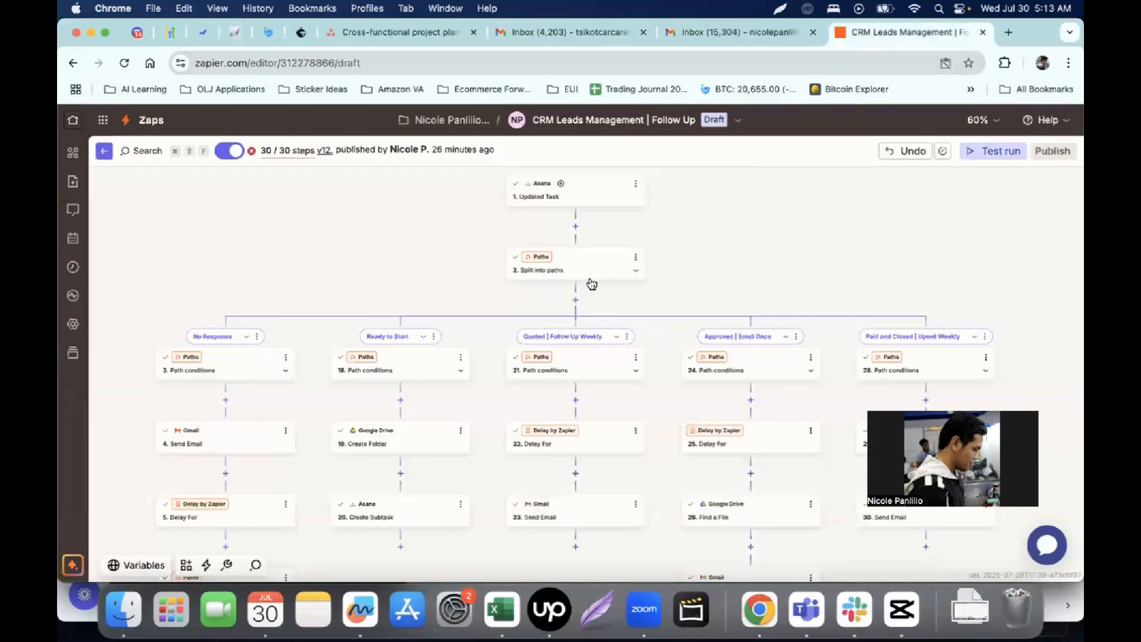
scroll(592, 284, down, 5)
scroll(436, 387, left, 3)
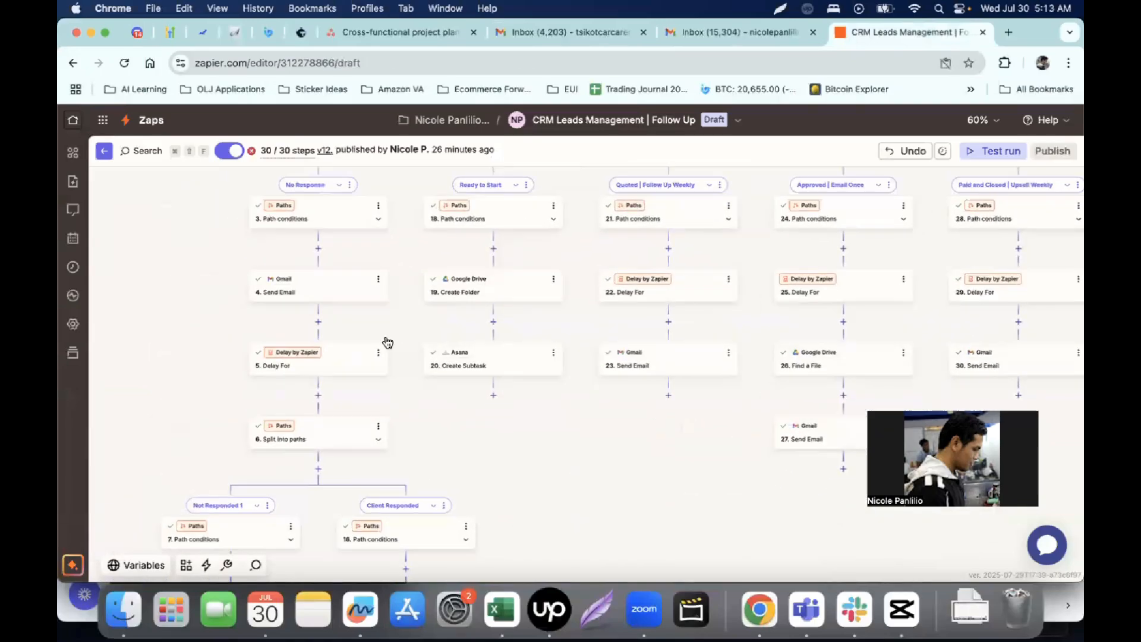
scroll(373, 400, down, 8)
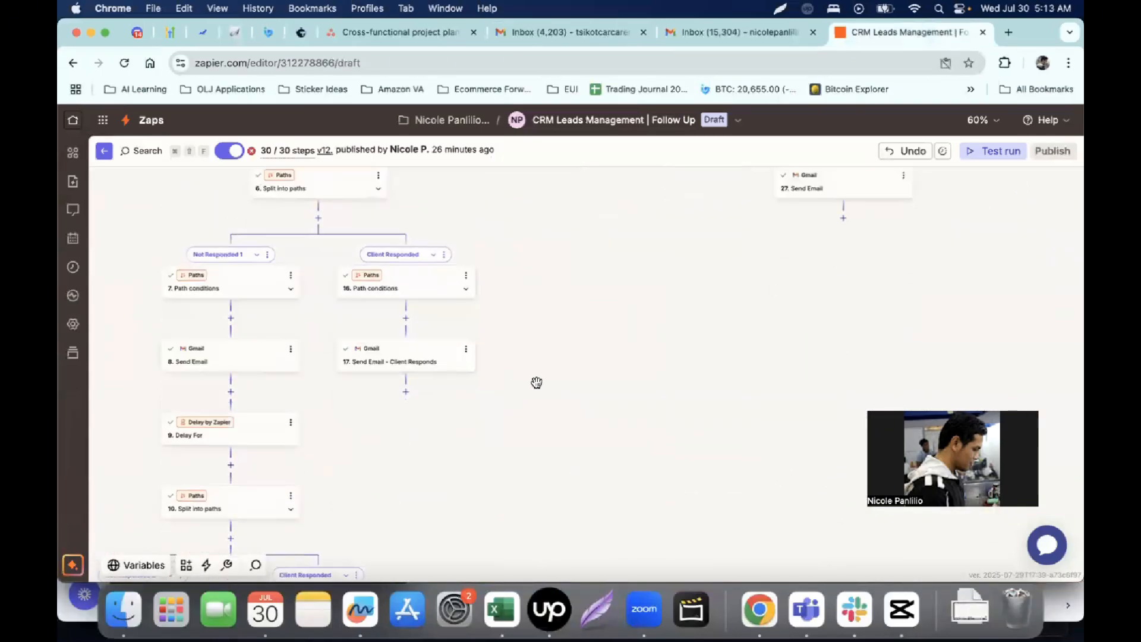
- Return from the Zapier workflow to the Asana project and set the first To do task's Lead Status to Ready to Start
scroll(553, 359, up, 10)
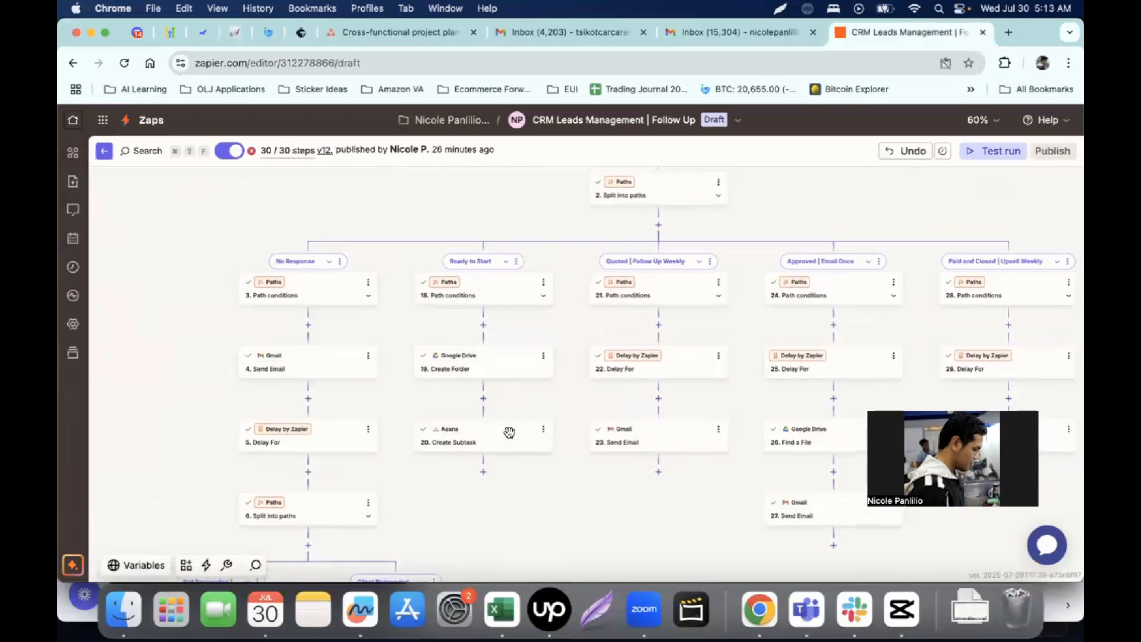
scroll(510, 432, up, 2)
click(686, 41)
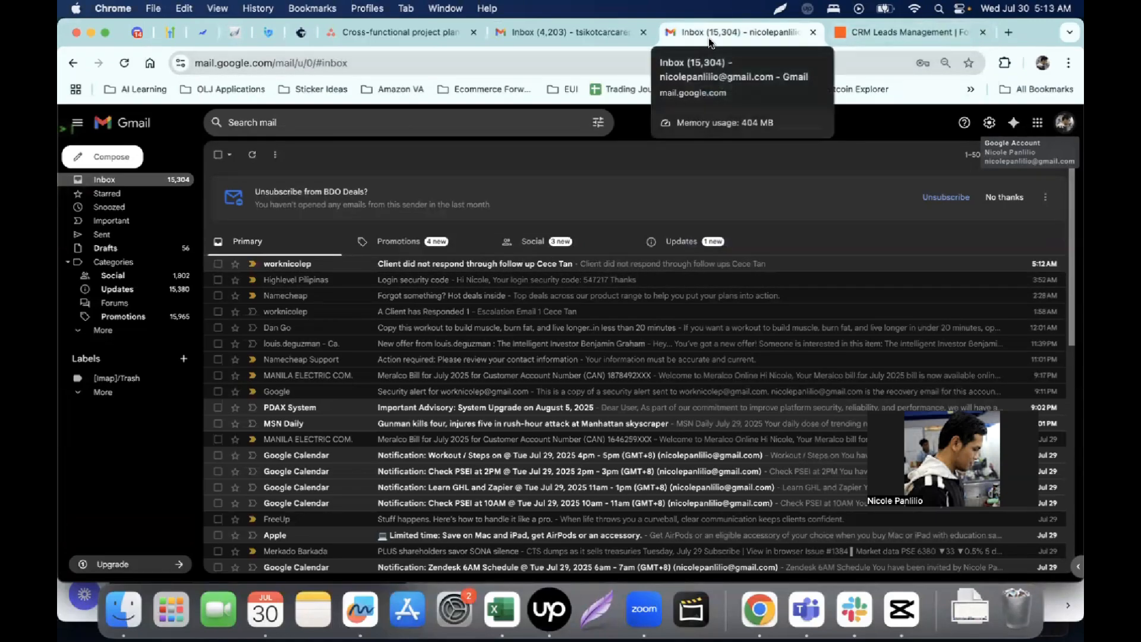
click(576, 39)
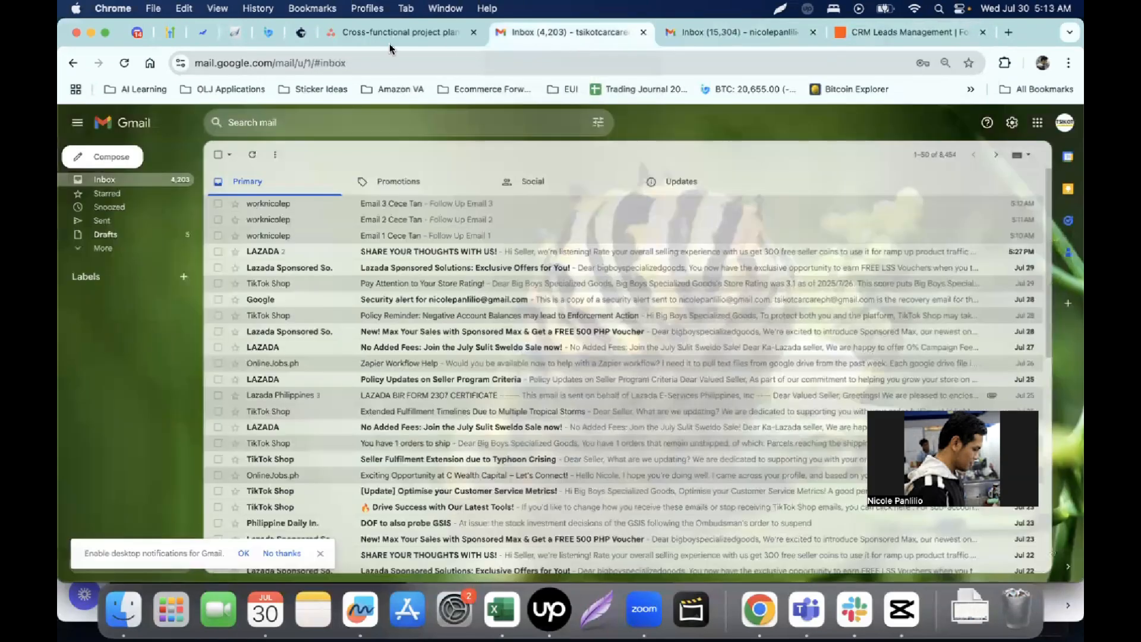
click(395, 37)
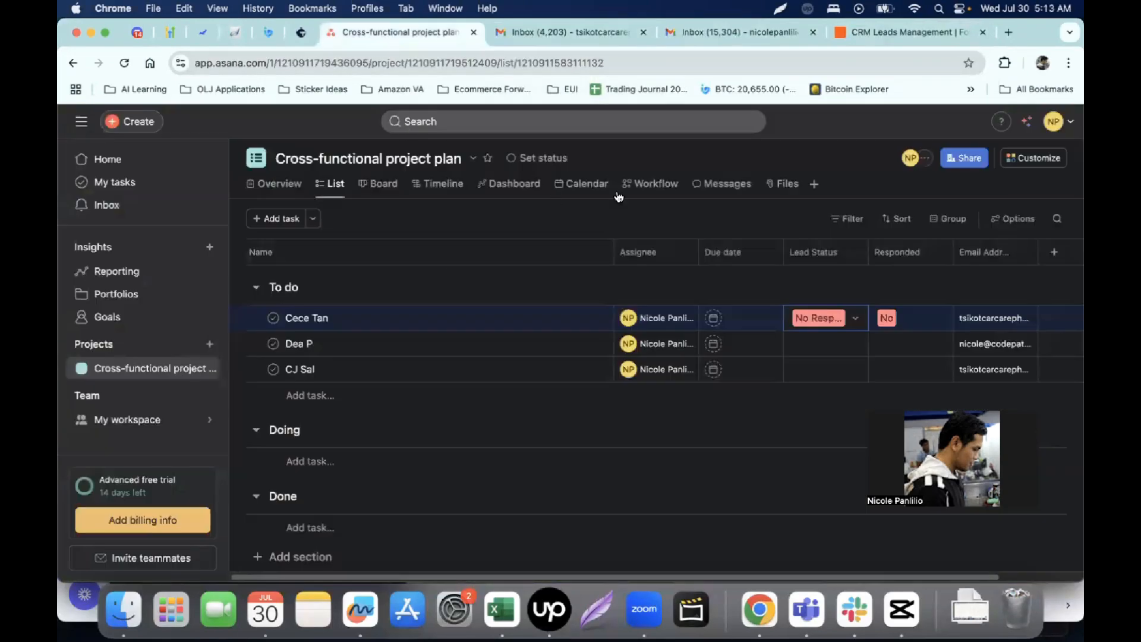
click(814, 322)
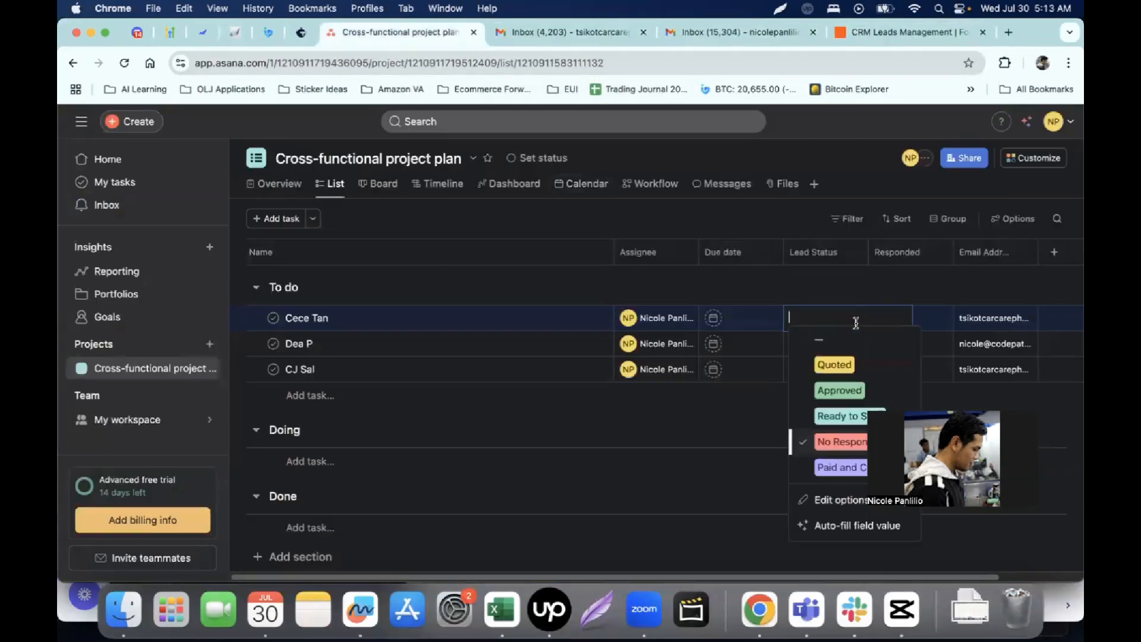
click(834, 423)
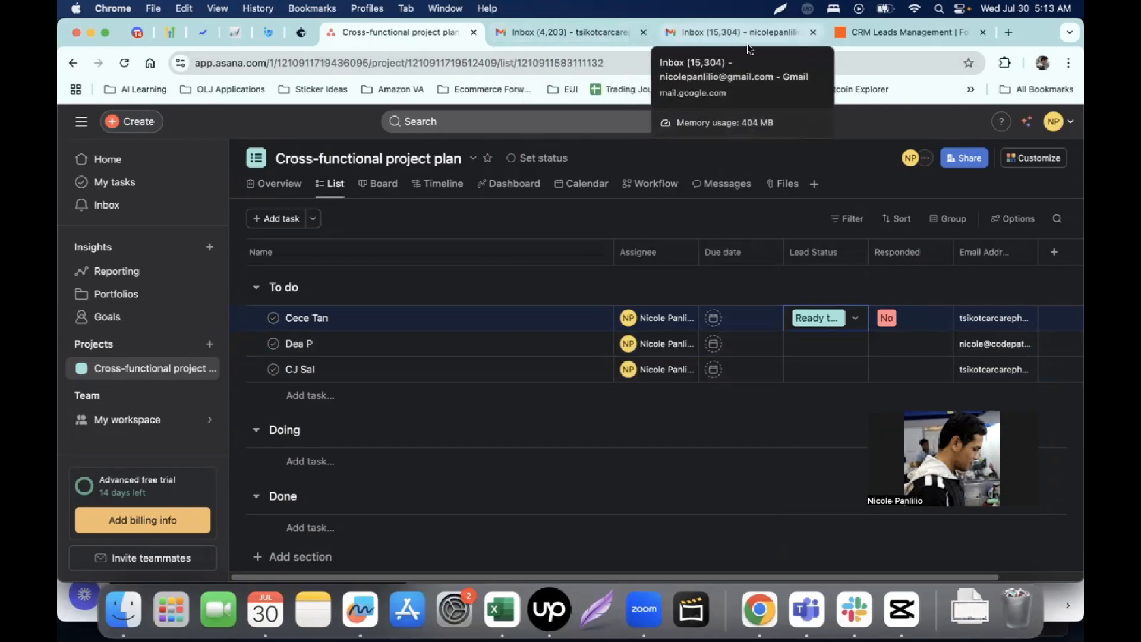
- Open Google Drive in a new browser tab, switch to the work account, and close the original account's Drive tab
click(1001, 34)
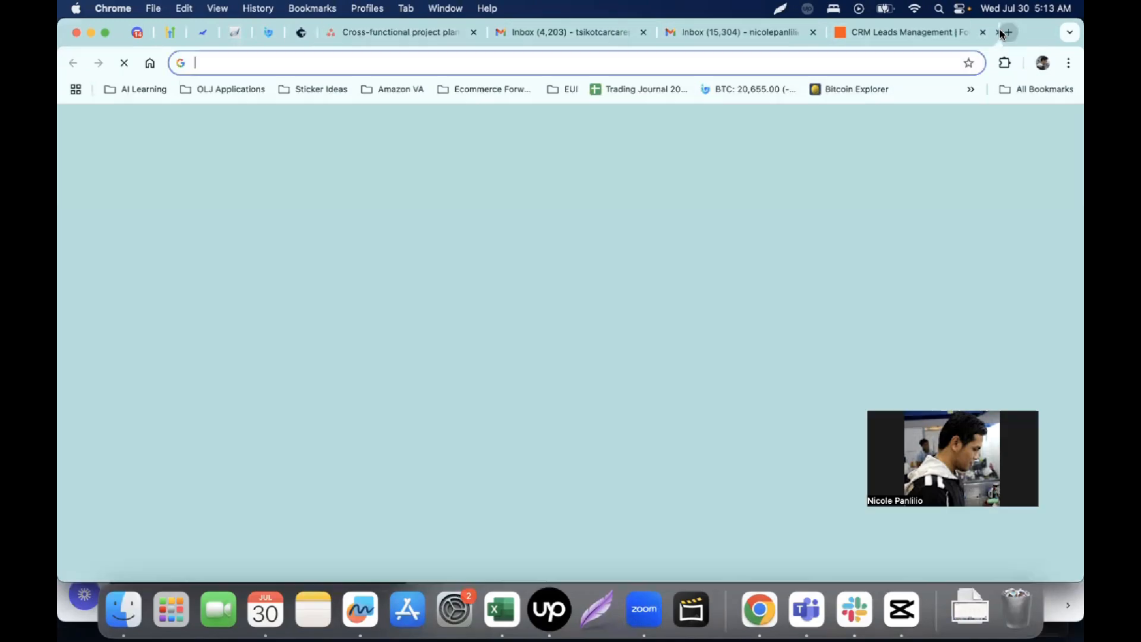
text(drive)
key(Return)
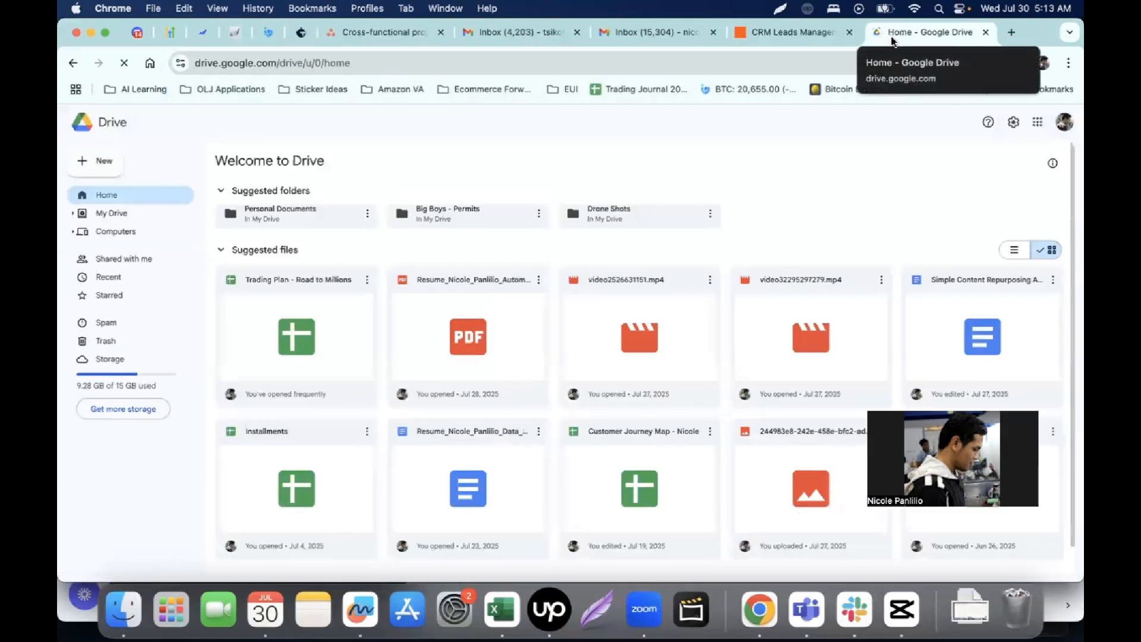
click(111, 213)
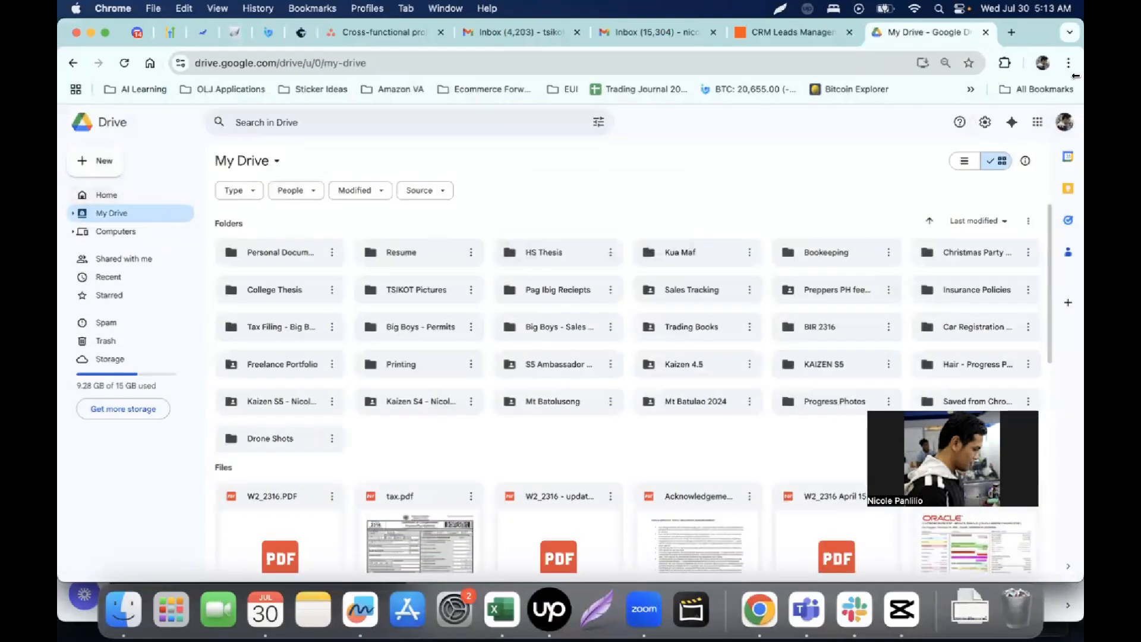
click(1064, 125)
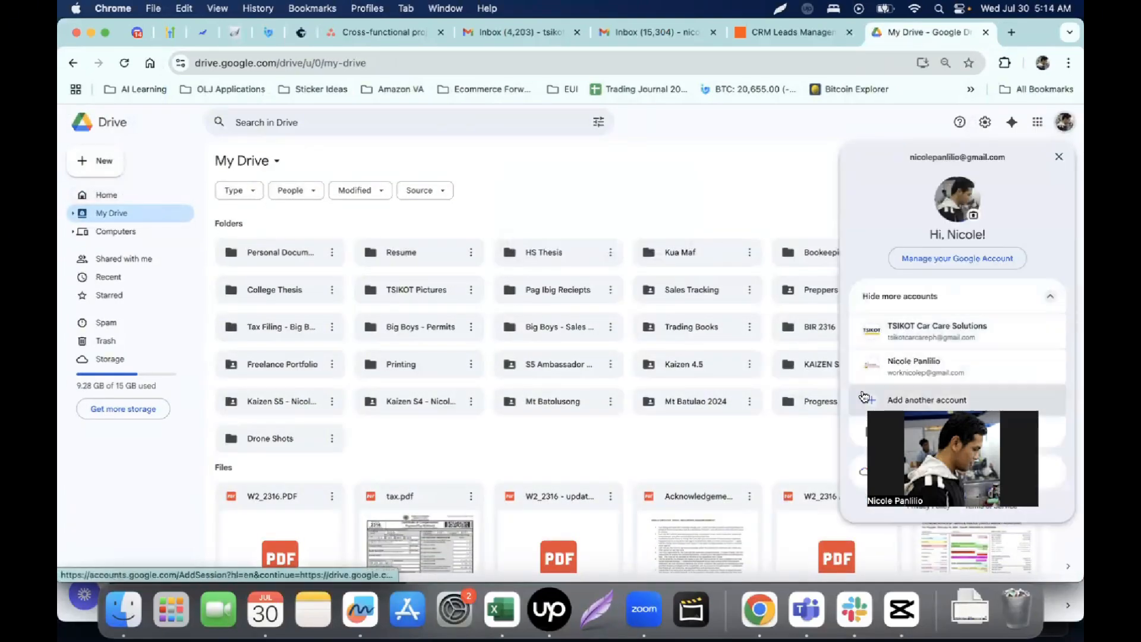
click(890, 379)
click(855, 39)
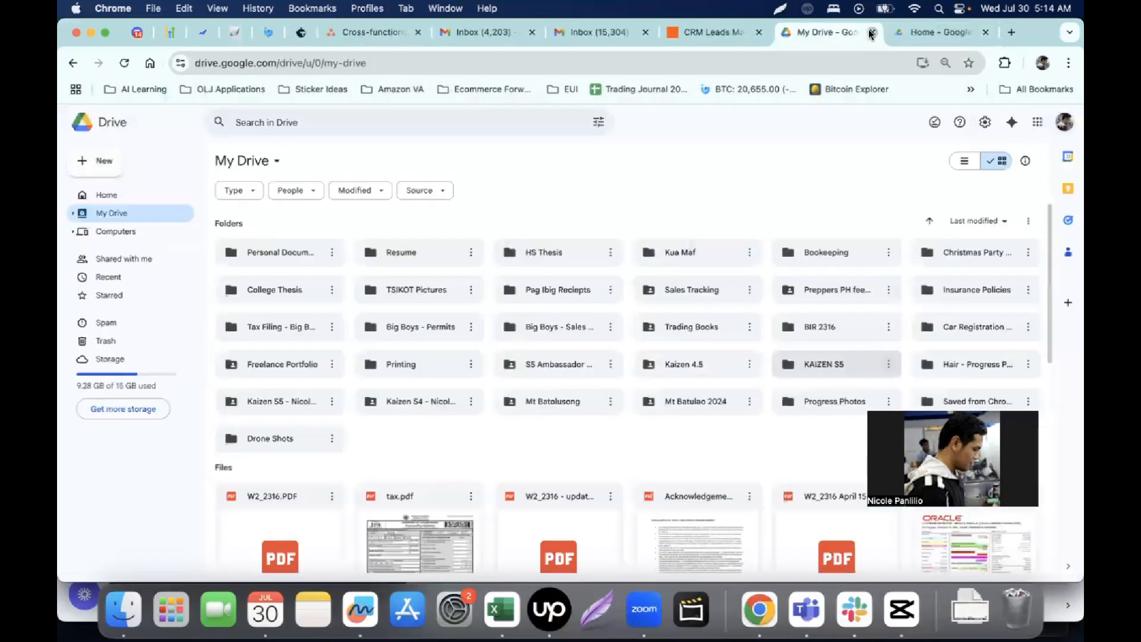
click(872, 34)
- Open the Clients folder in Google Drive, inspect the client's subfolder, and return to Clients
double_click(297, 231)
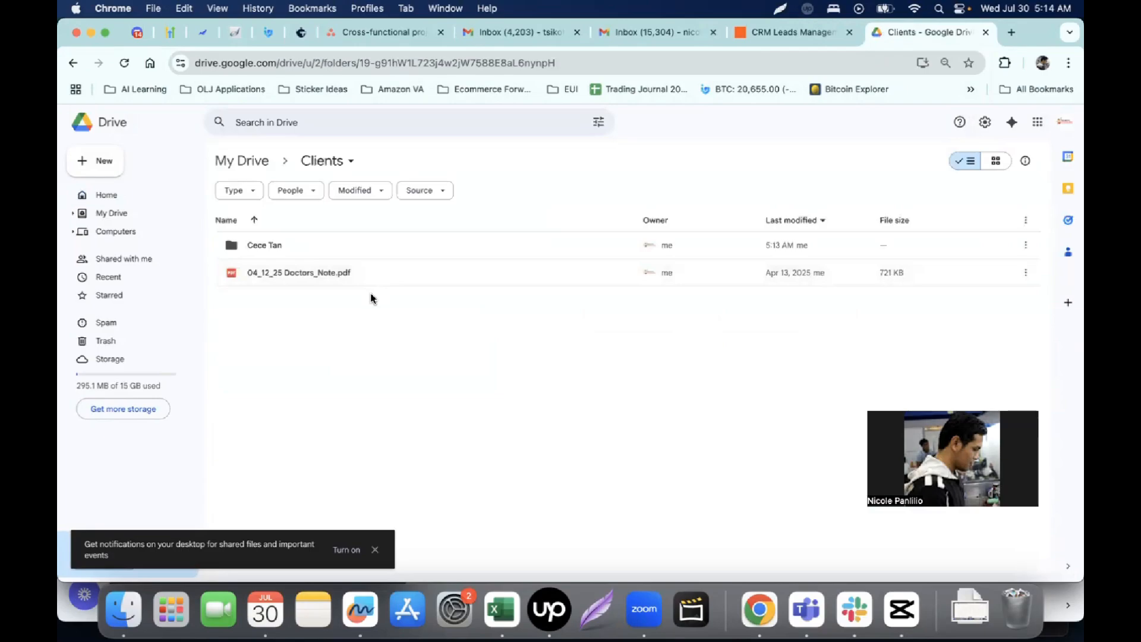
double_click(385, 247)
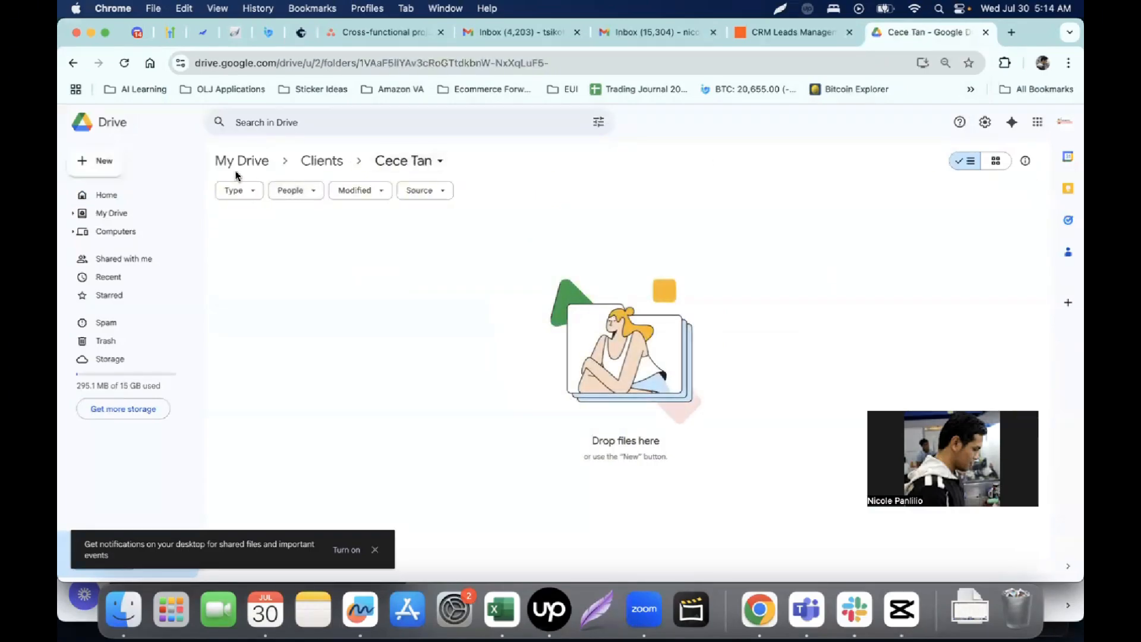
click(324, 162)
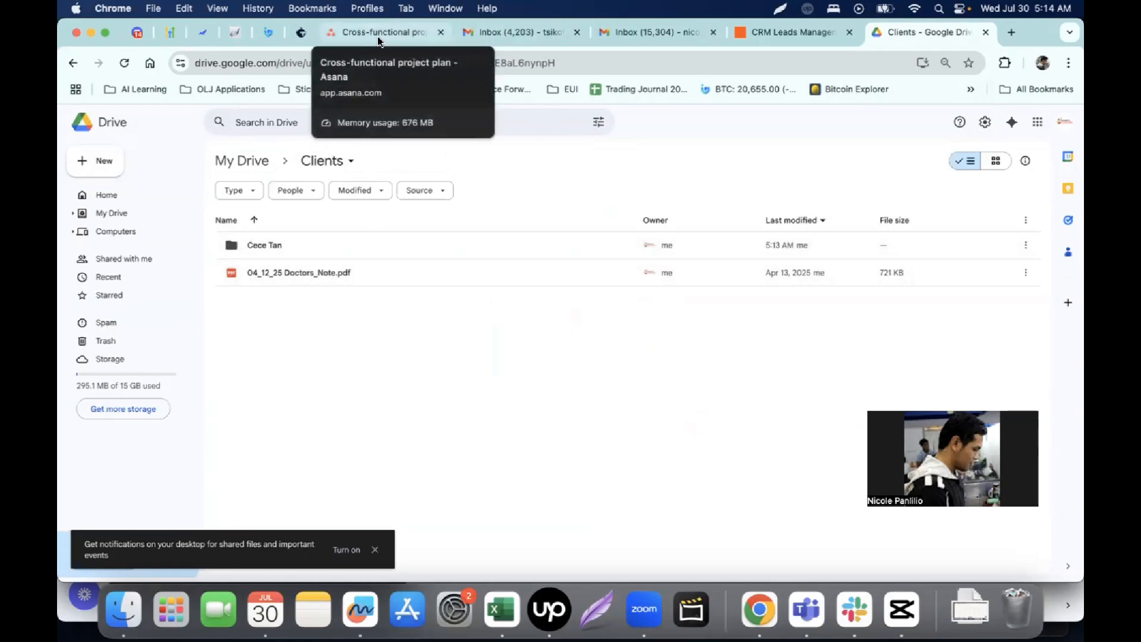
- Check both Gmail inboxes and return to the Zapier workflow to view the Ready to Start path's Create Folder and Create Subtask steps
click(493, 37)
click(645, 39)
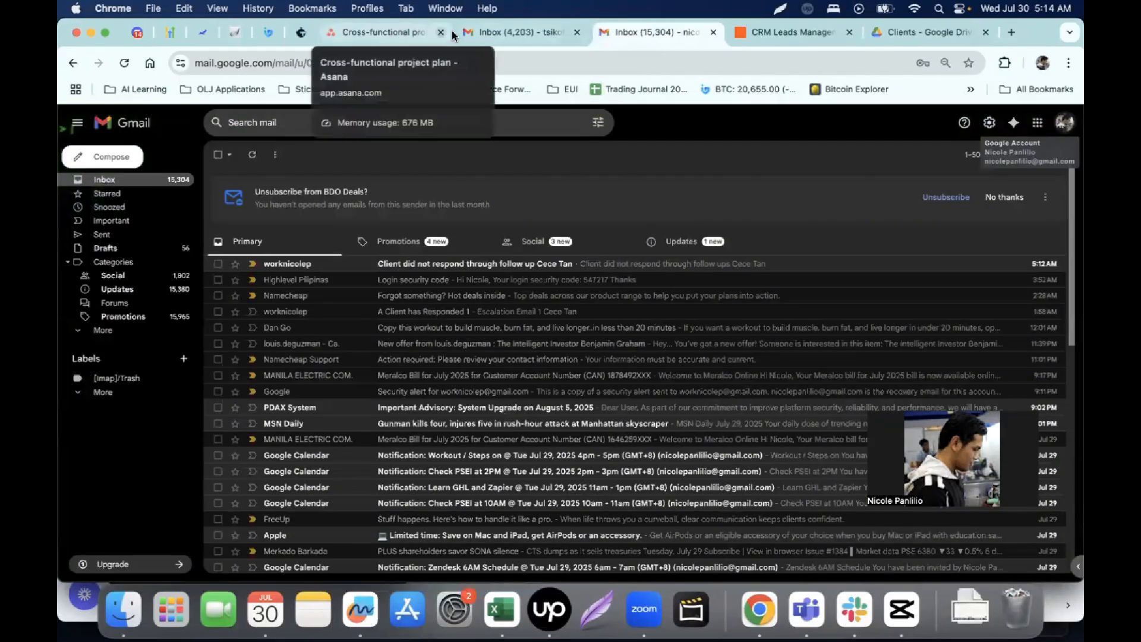
click(505, 33)
click(614, 34)
click(778, 37)
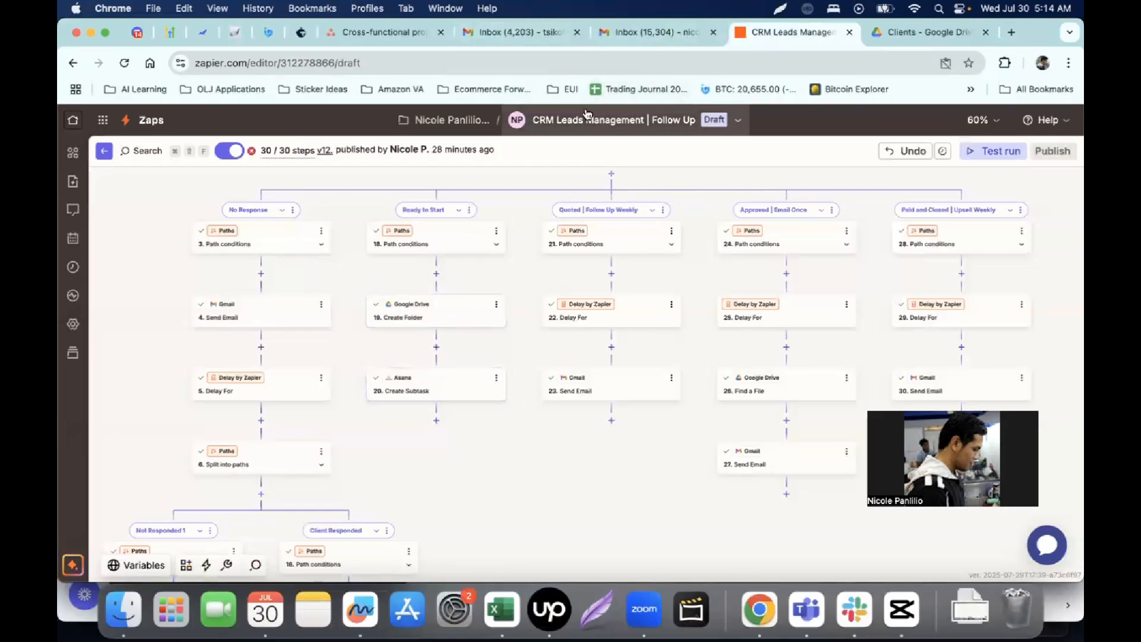
- Switch to Asana, open the unnamed subtask of the Ready to Start lead, and examine its description and place under the parent task
click(393, 34)
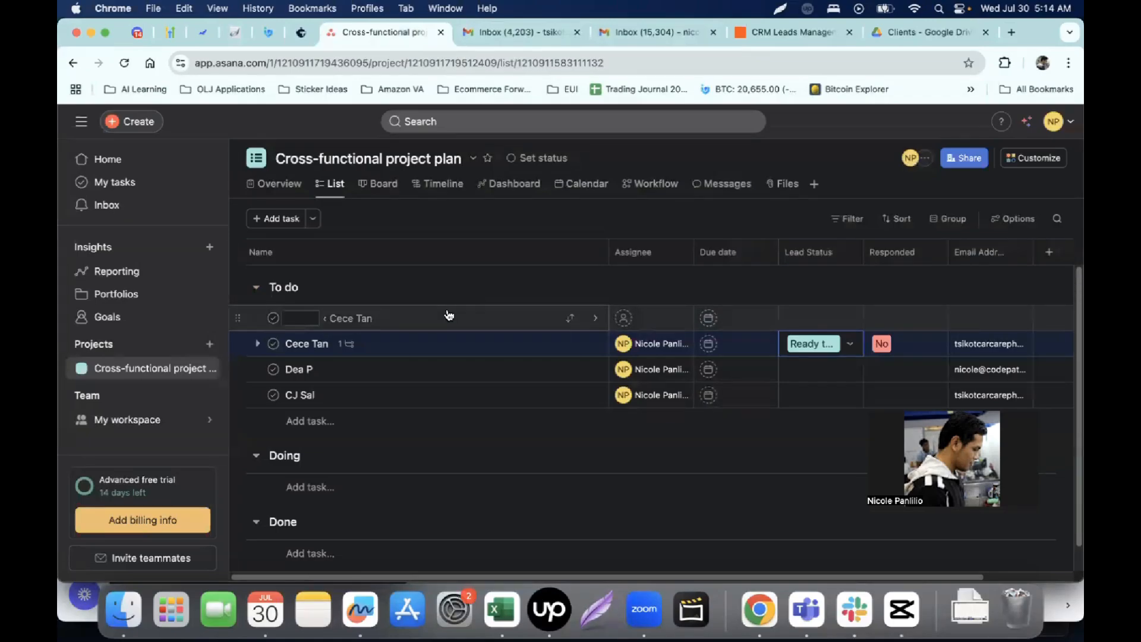
click(384, 321)
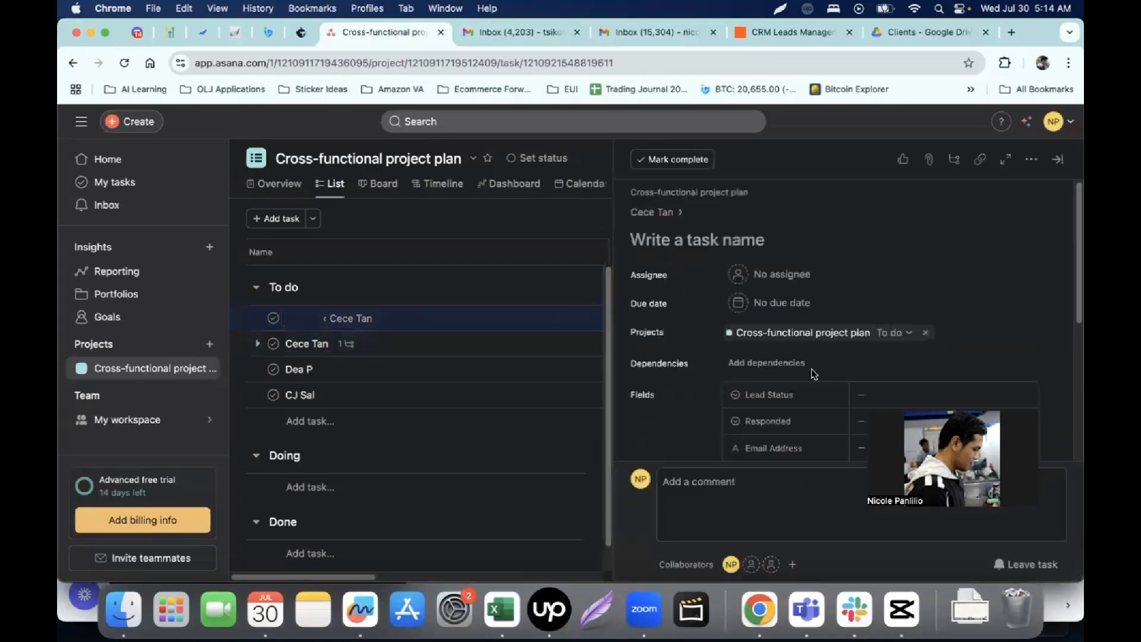
scroll(813, 373, down, 3)
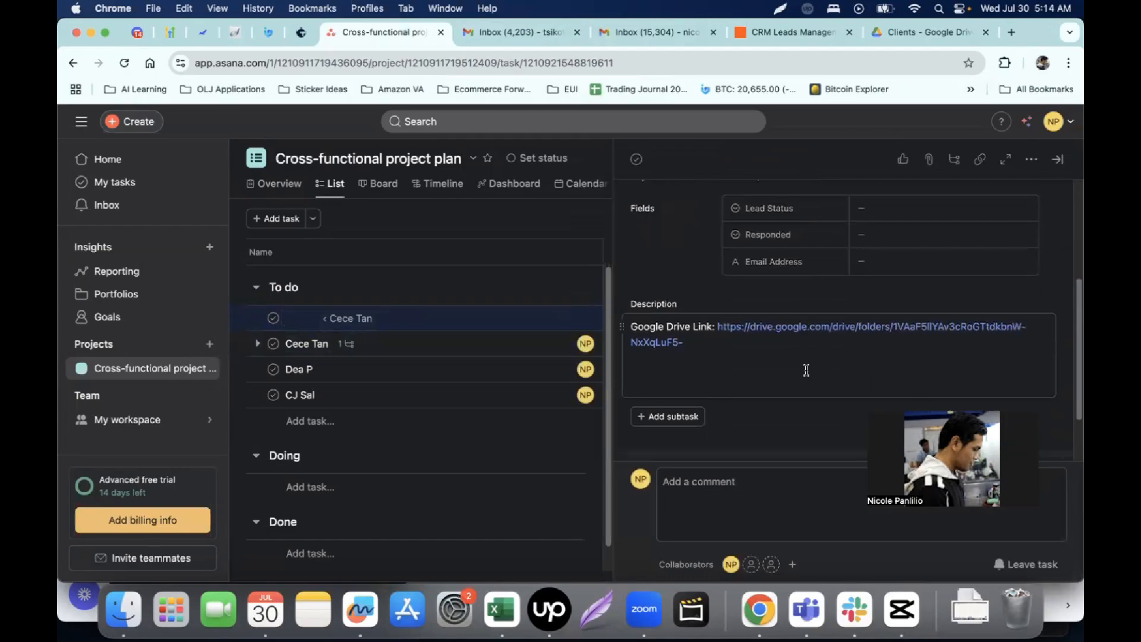
click(774, 359)
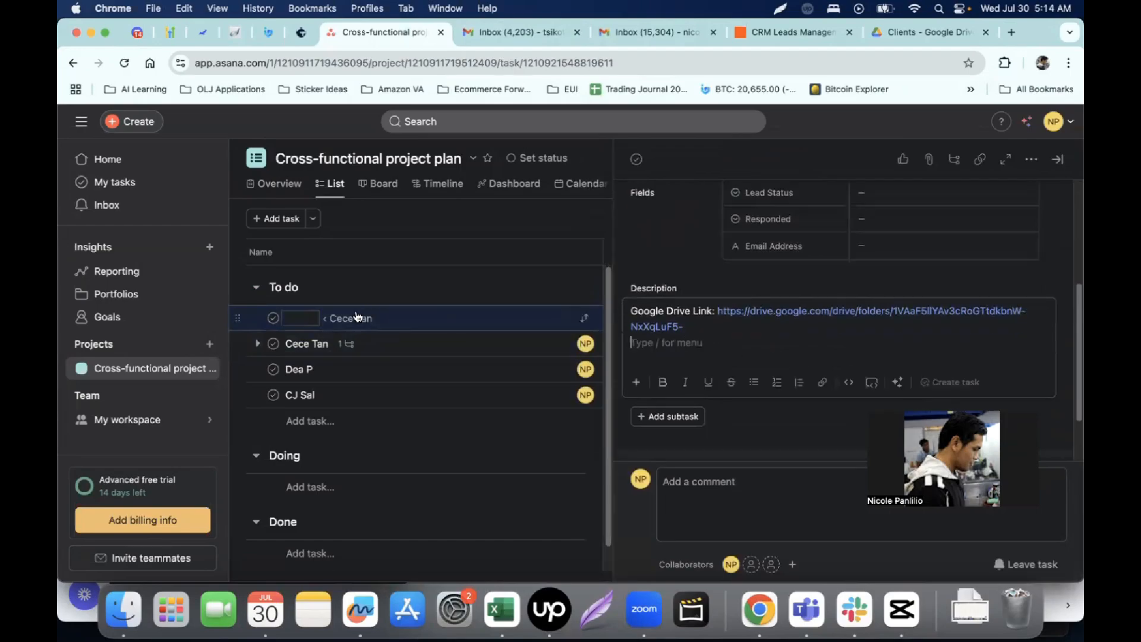
click(257, 344)
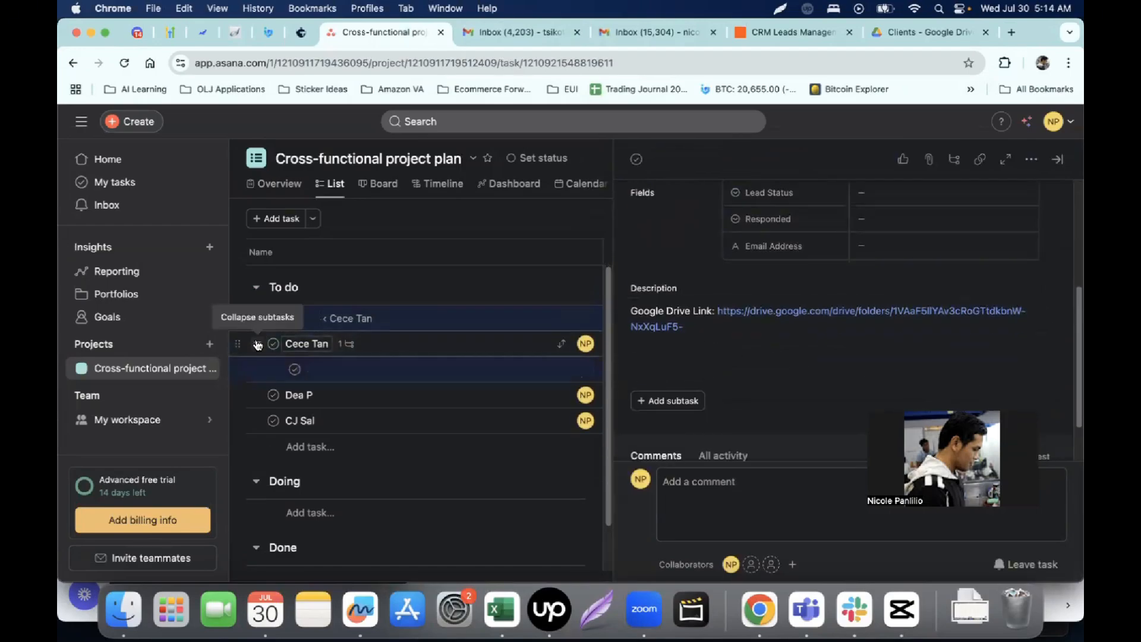
click(260, 345)
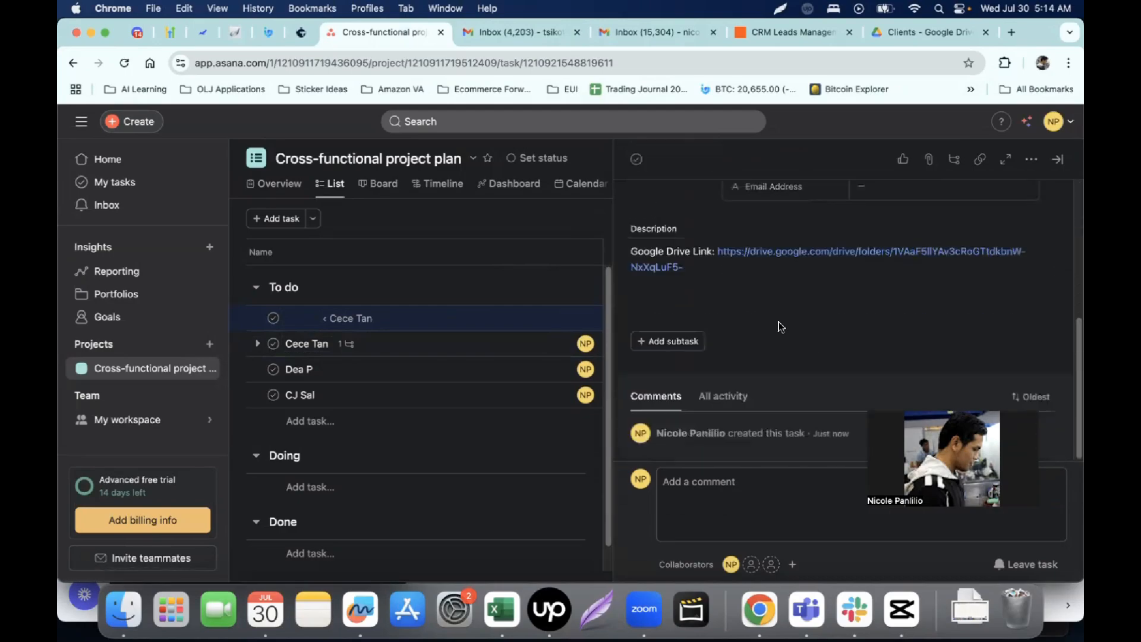
- Open the Google Drive link in the subtask's description, close the folder's tab, and close the subtask details
click(790, 260)
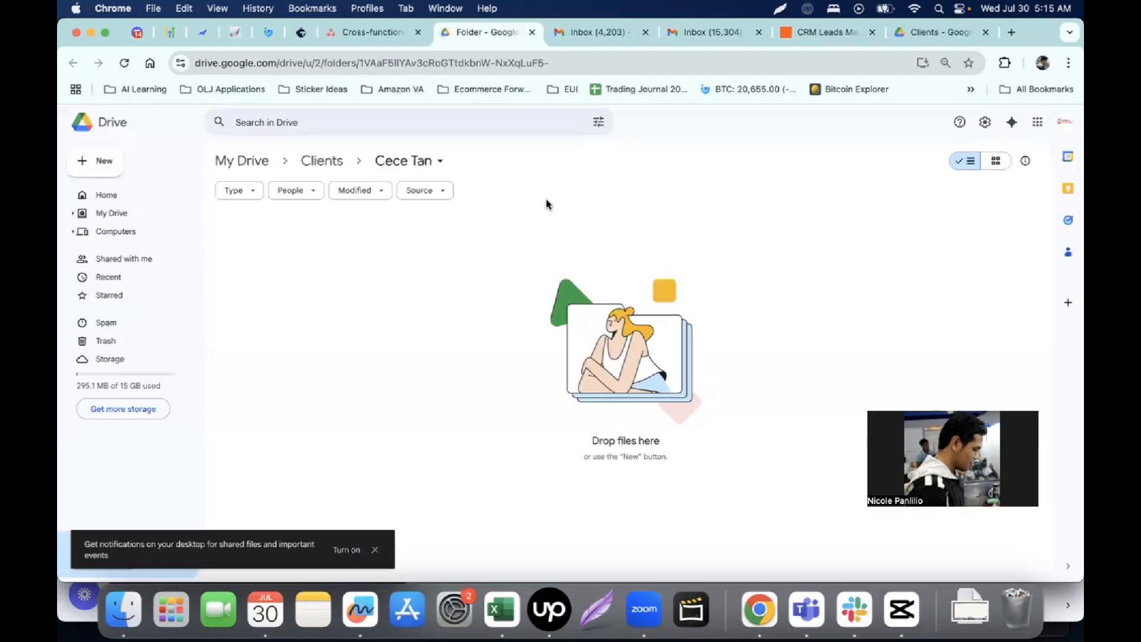
click(532, 32)
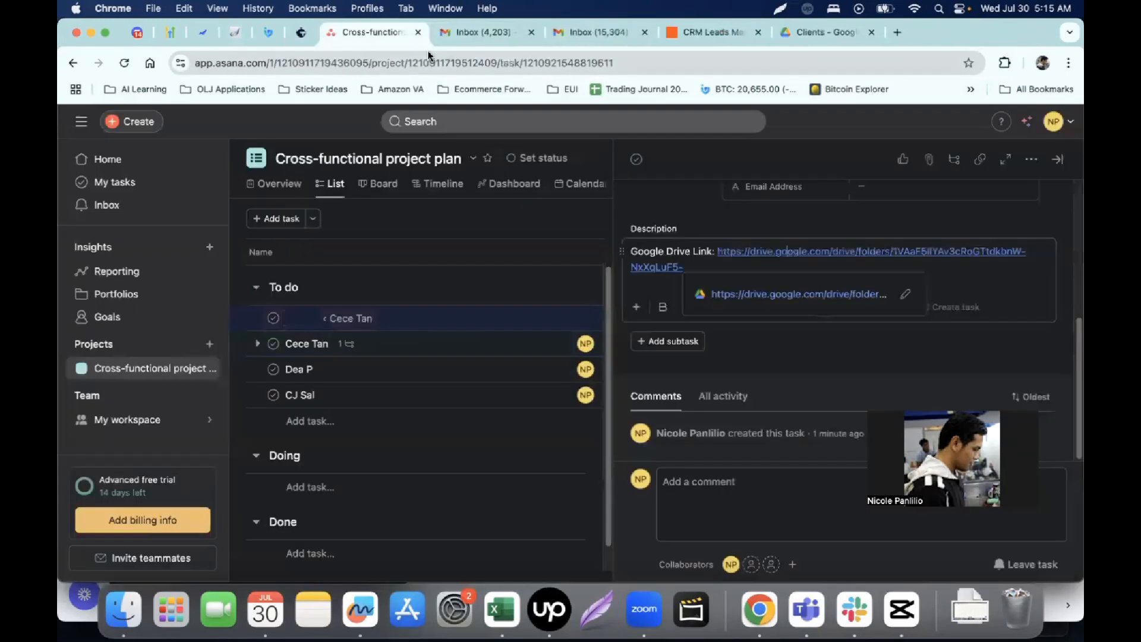
click(524, 215)
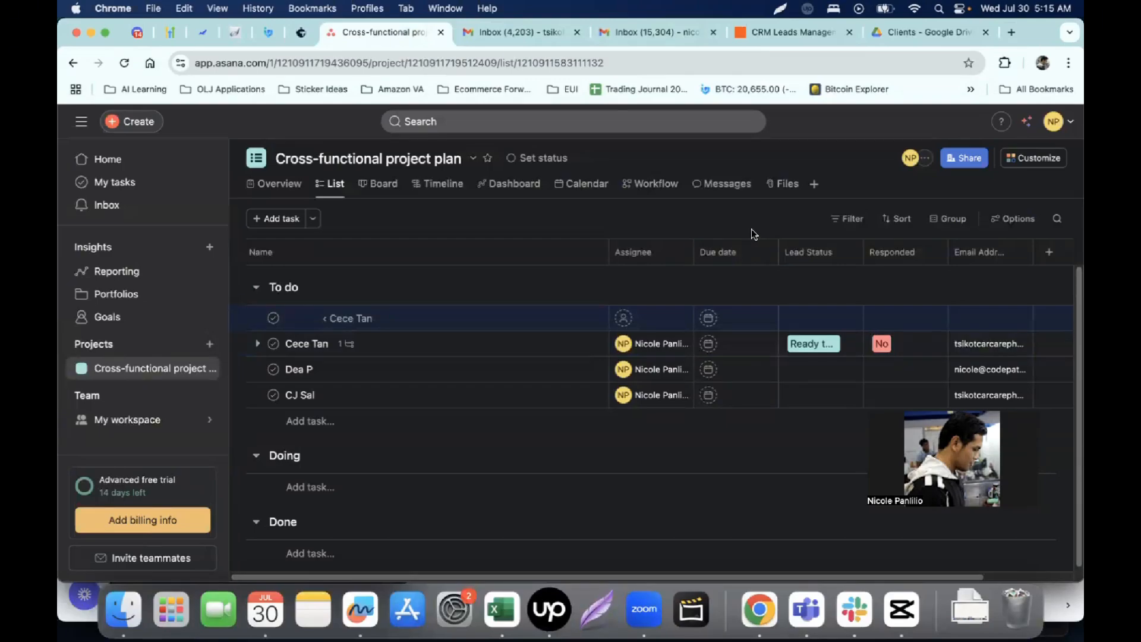
- Switch back to the Zapier workflow and examine its Updated Task trigger and the Quoted | Follow Up Weekly path
click(493, 32)
click(781, 33)
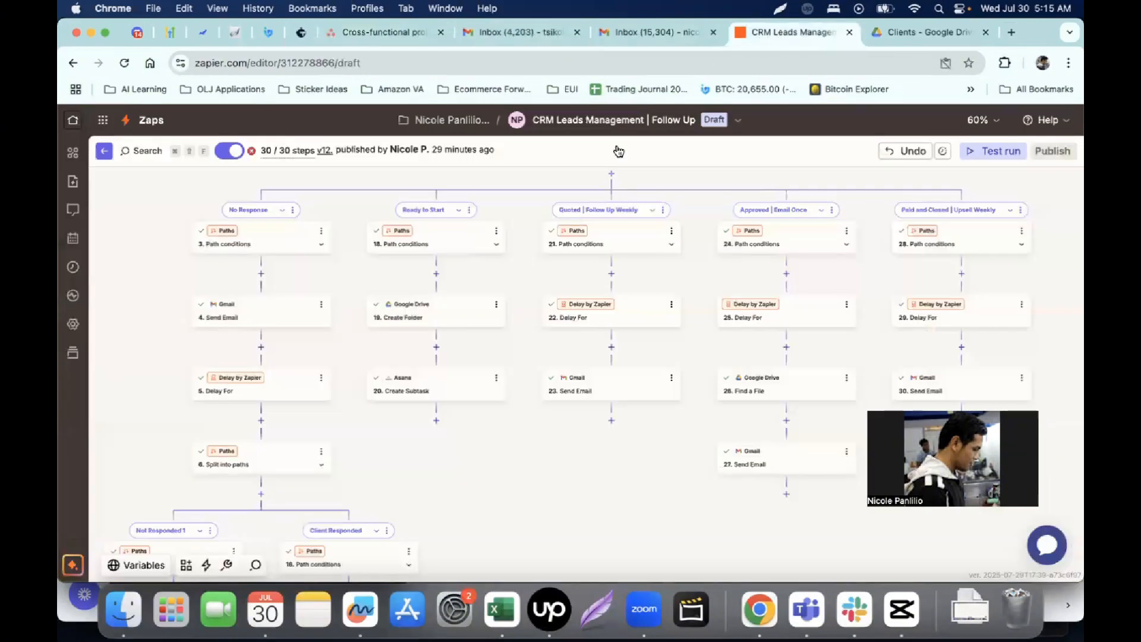
scroll(505, 246, up, 1)
scroll(511, 250, up, 10)
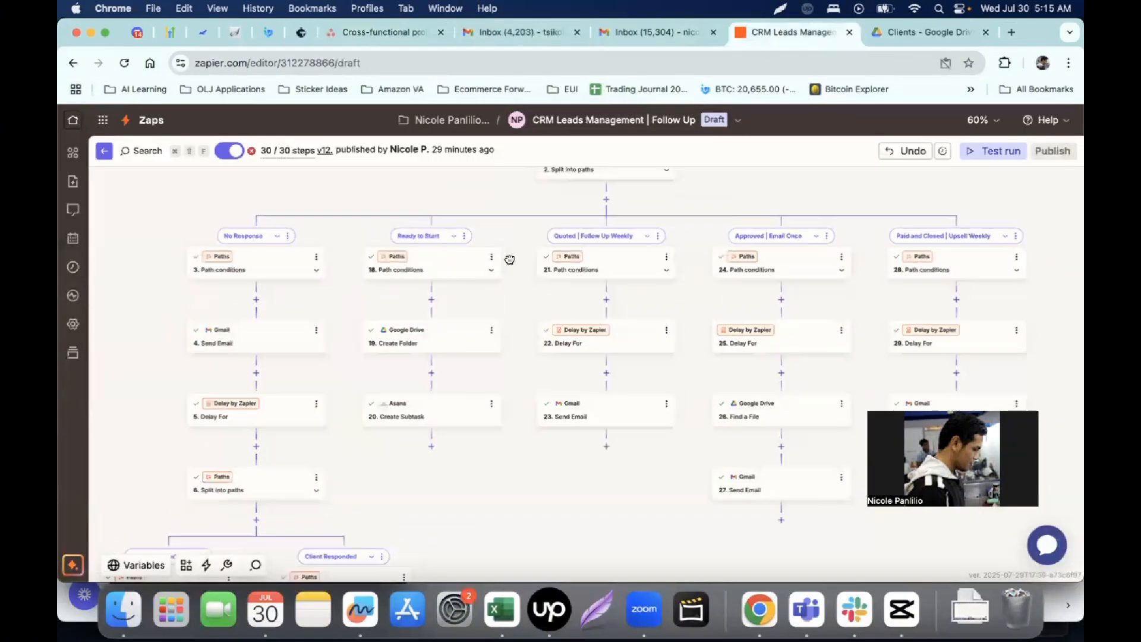
scroll(508, 265, down, 3)
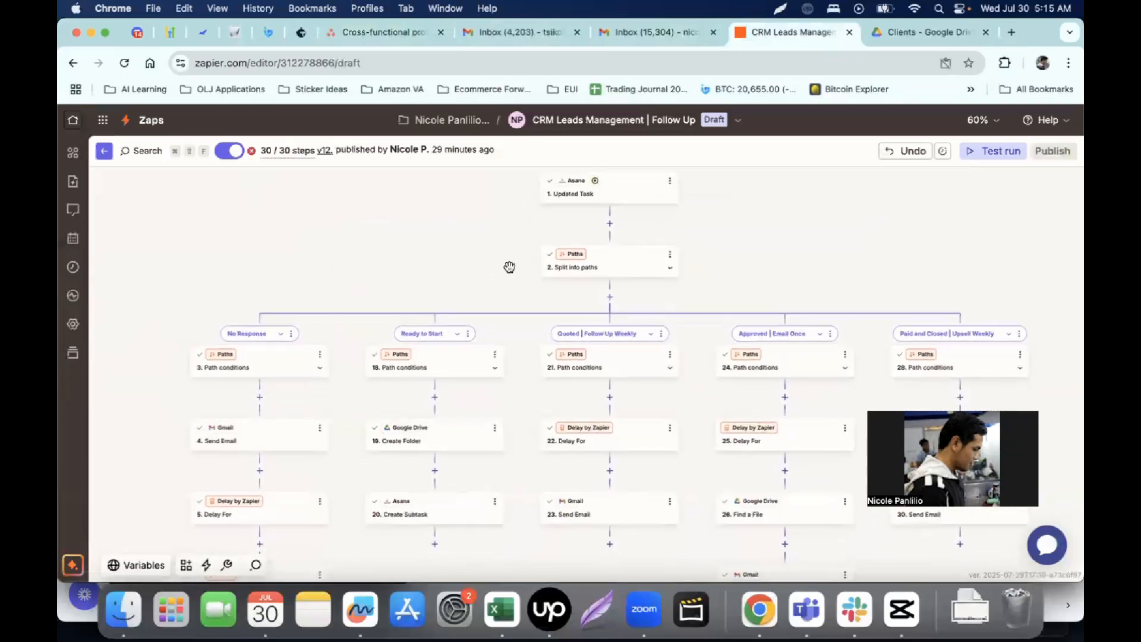
scroll(692, 370, down, 4)
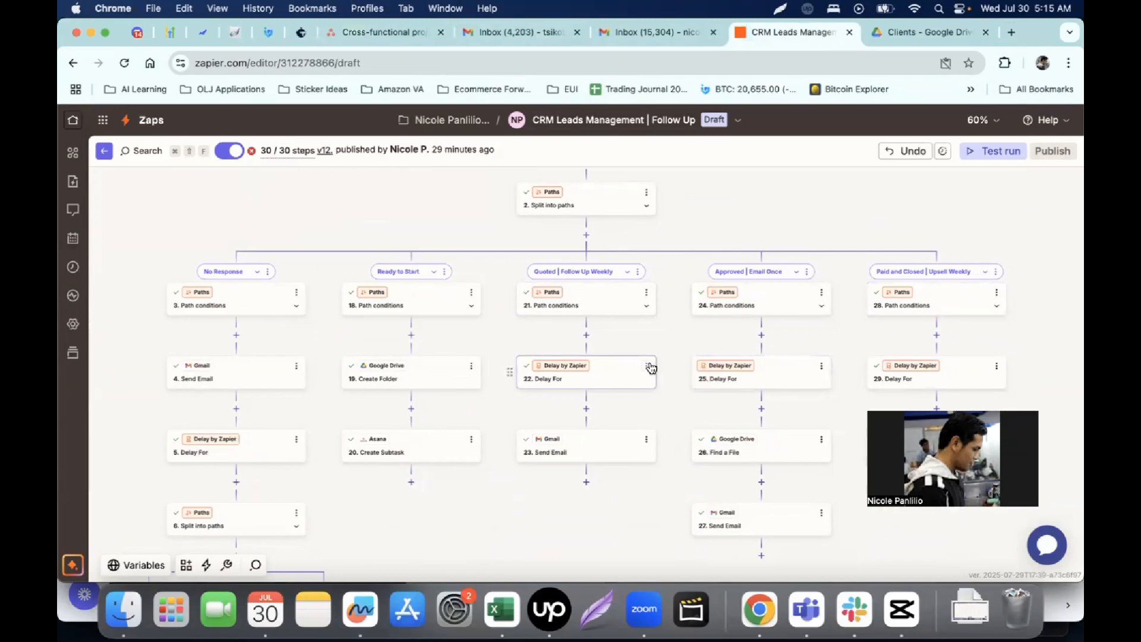
- Return to Asana, view the Lead Status options for the Ready to Start lead, and close the list without choosing one
click(393, 34)
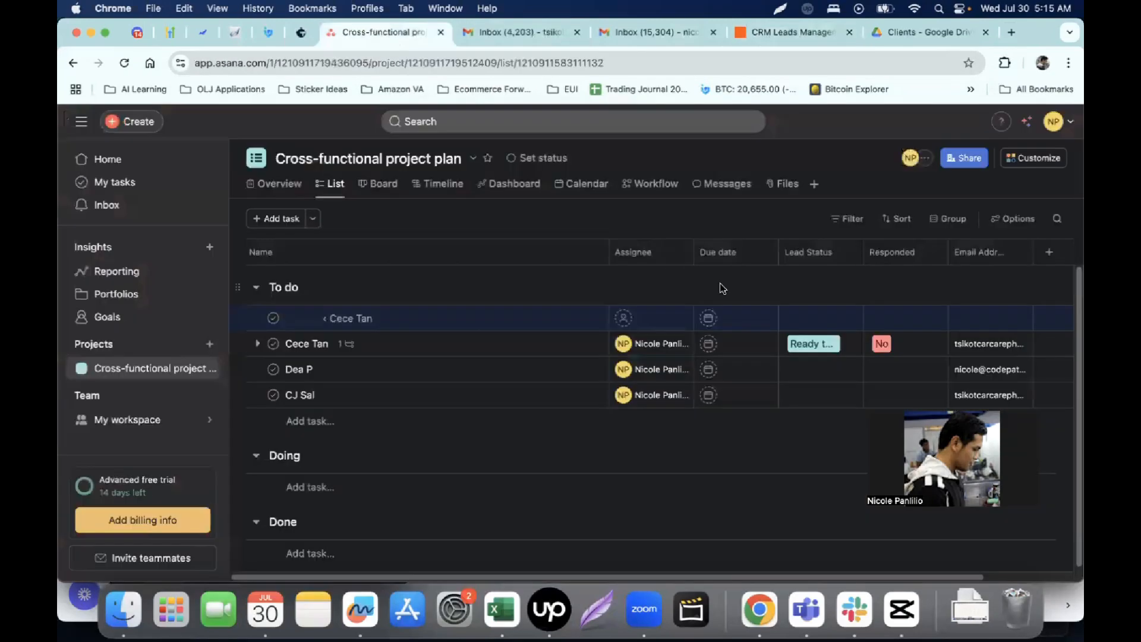
click(812, 343)
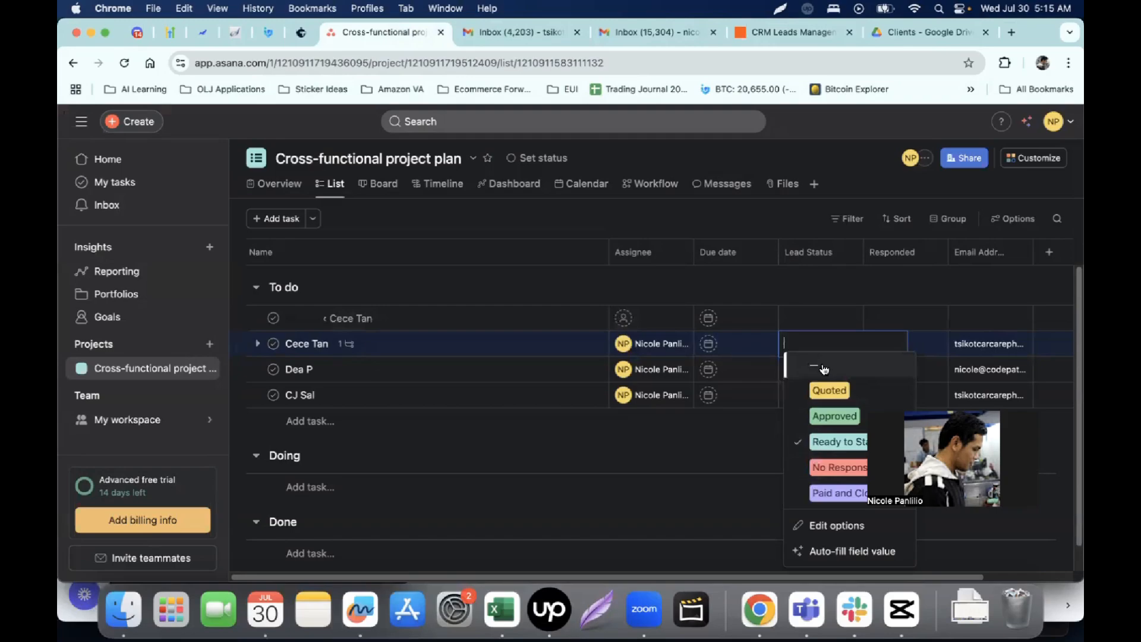
click(783, 295)
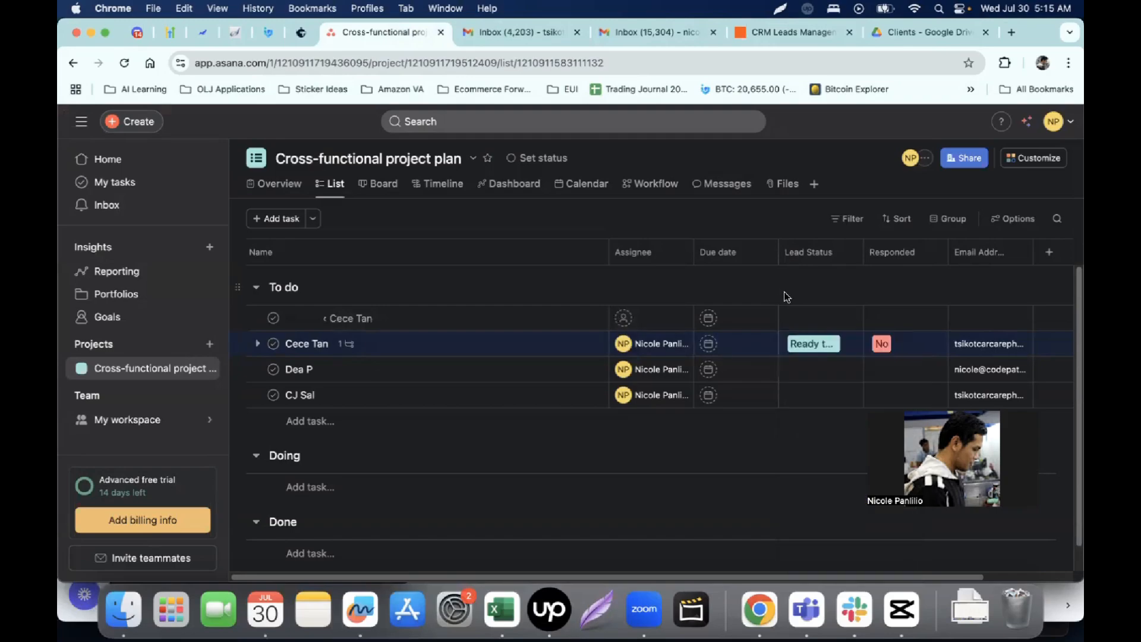